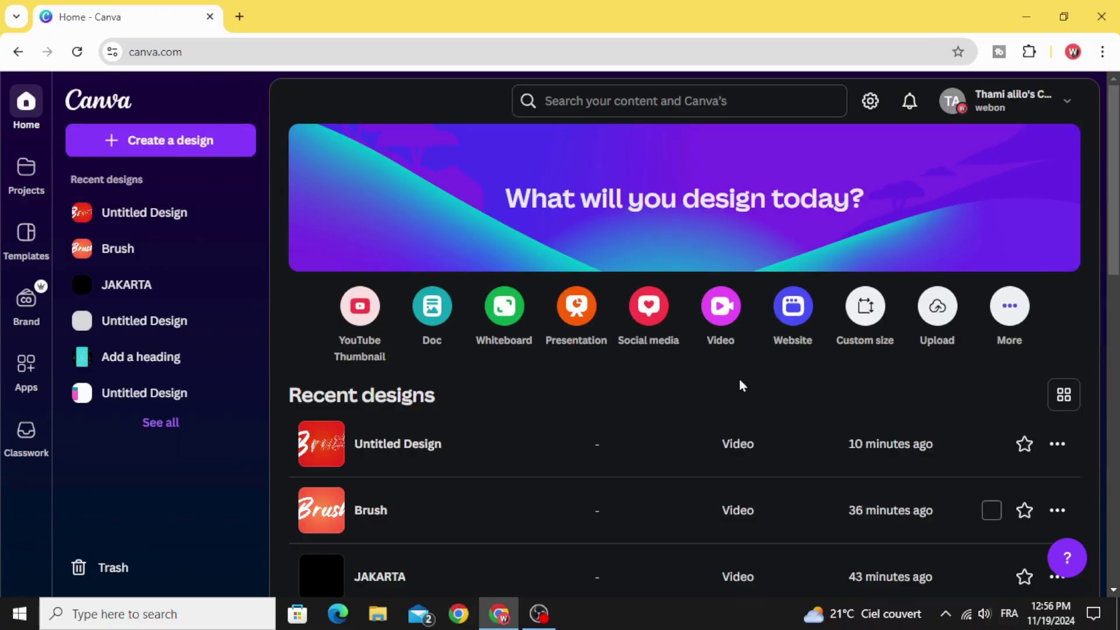
Step: Start a blank video, make its background black, and add a heading
left_click(720, 305)
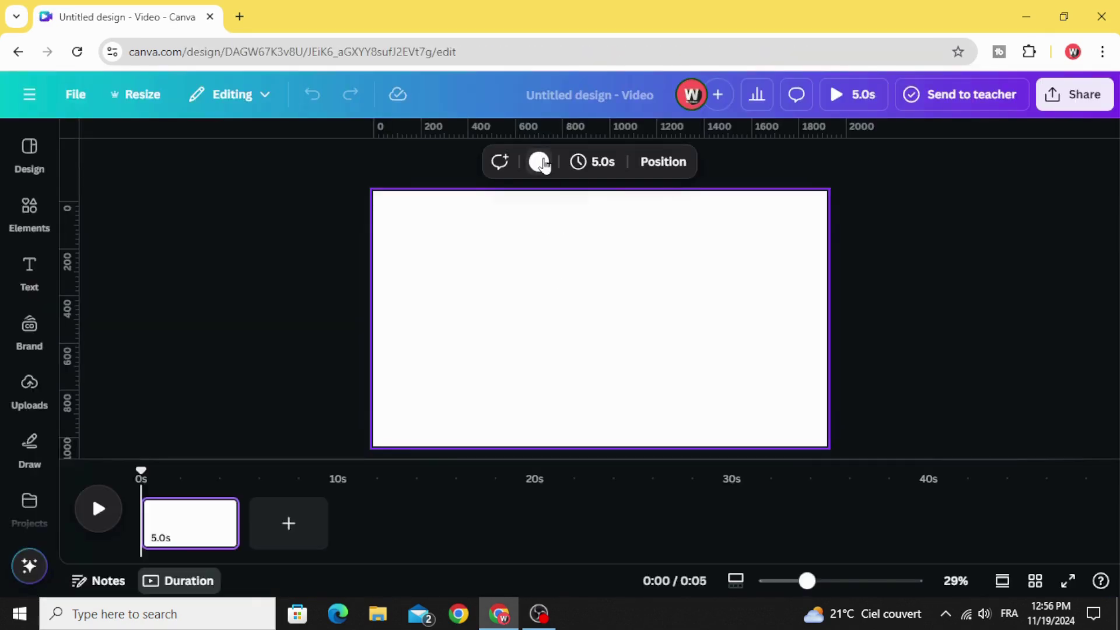
left_click(540, 162)
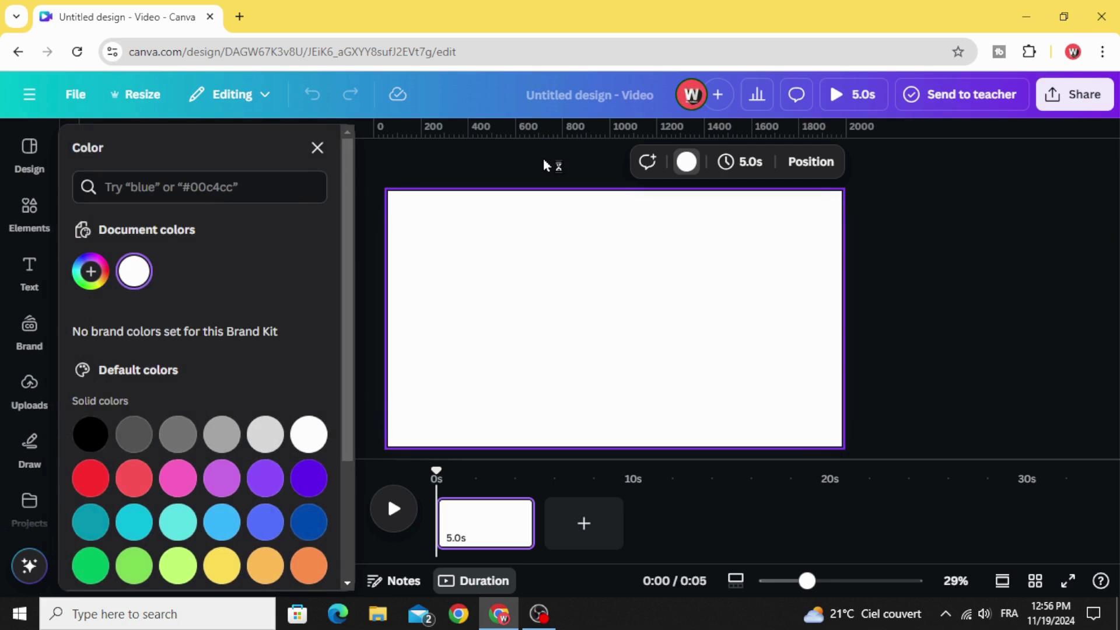
left_click(91, 432)
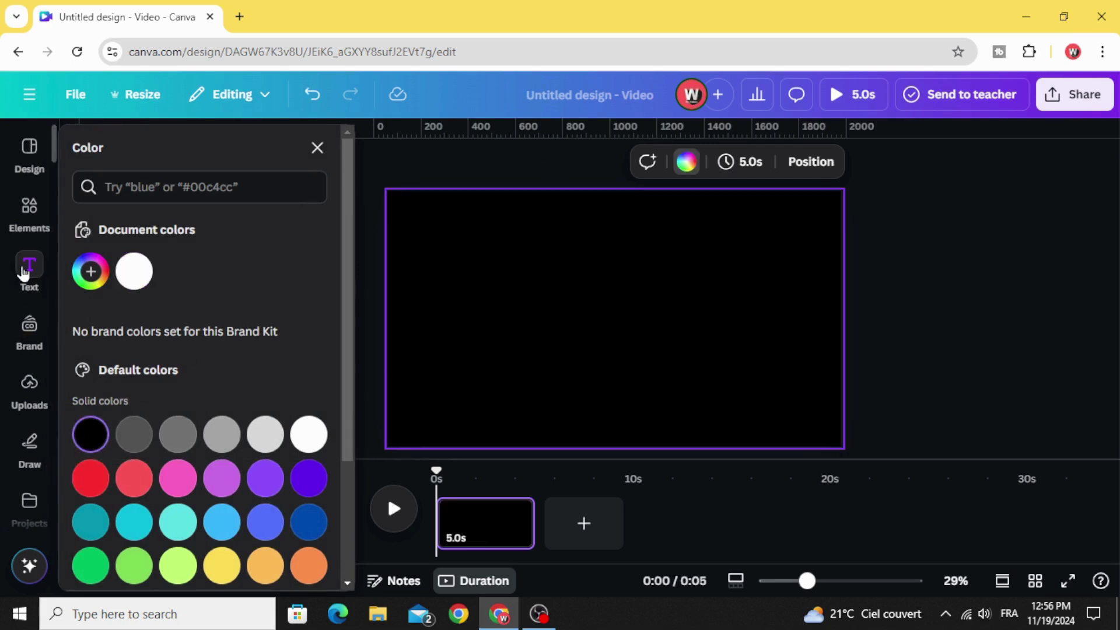
left_click(27, 272)
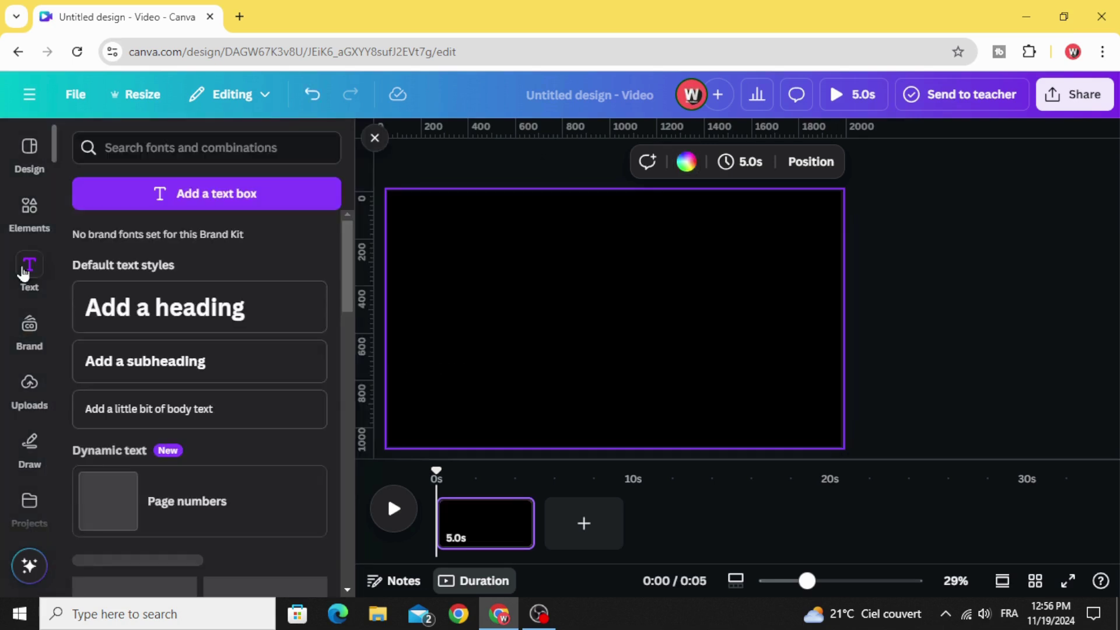
left_click(206, 325)
type("B")
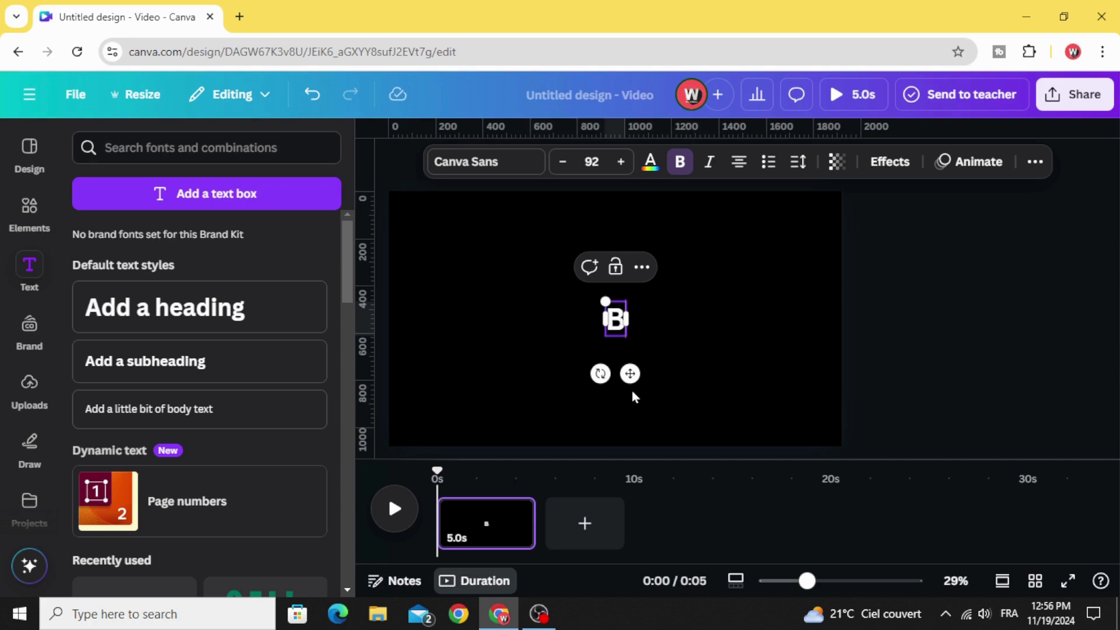
type("rus")
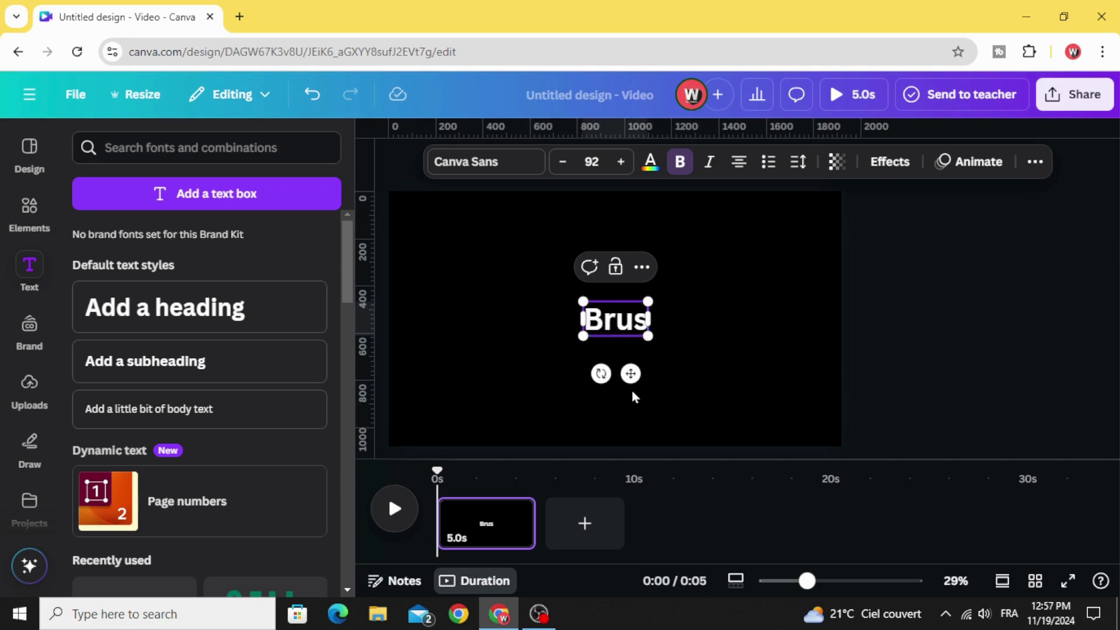
type("h")
Step: Search fonts for 'brush' and set the heading to Regular Brush
left_click(472, 162)
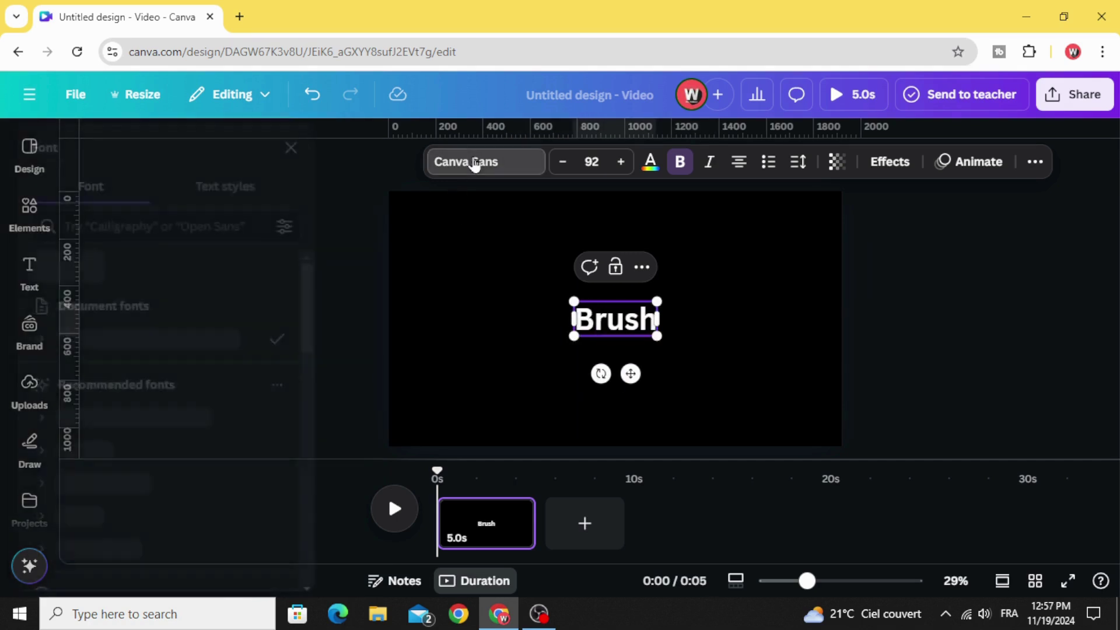
left_click(192, 227)
type("bru")
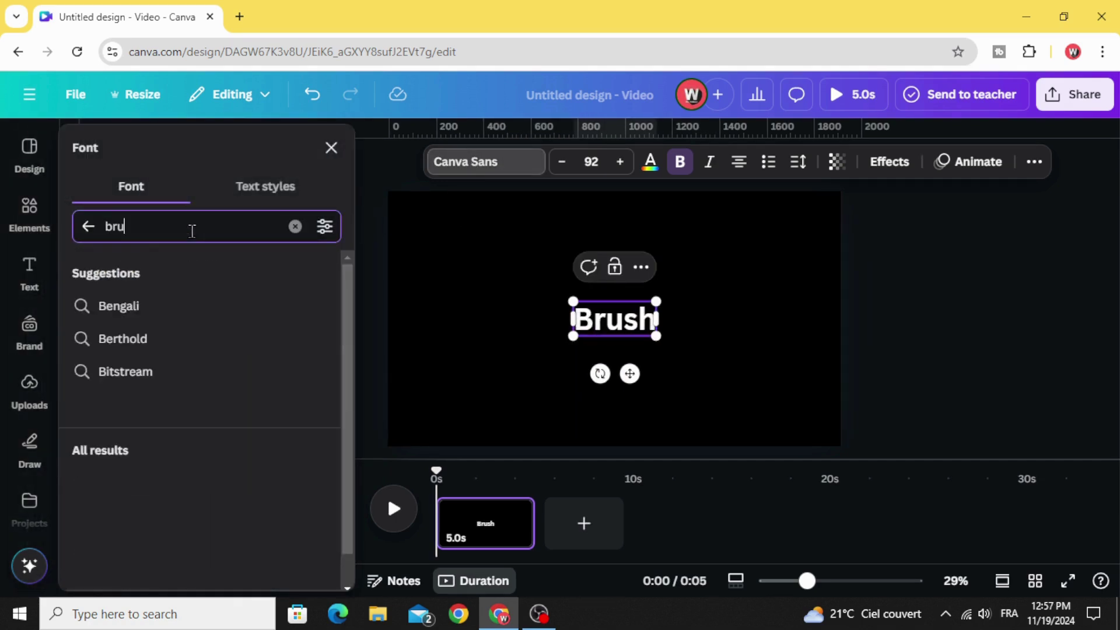
type("sh")
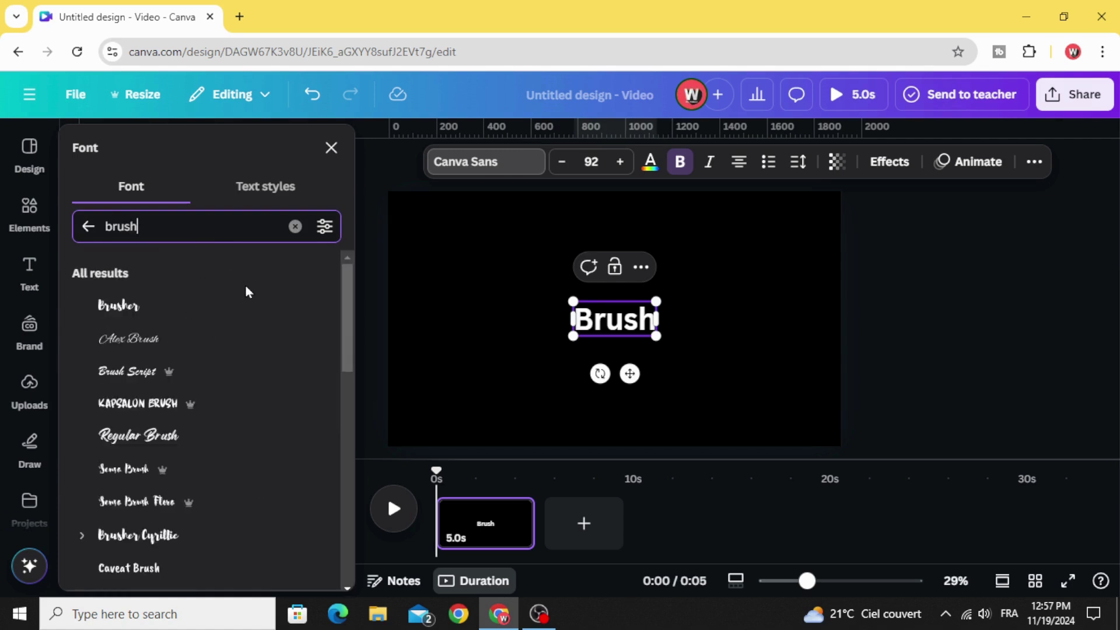
left_click(246, 382)
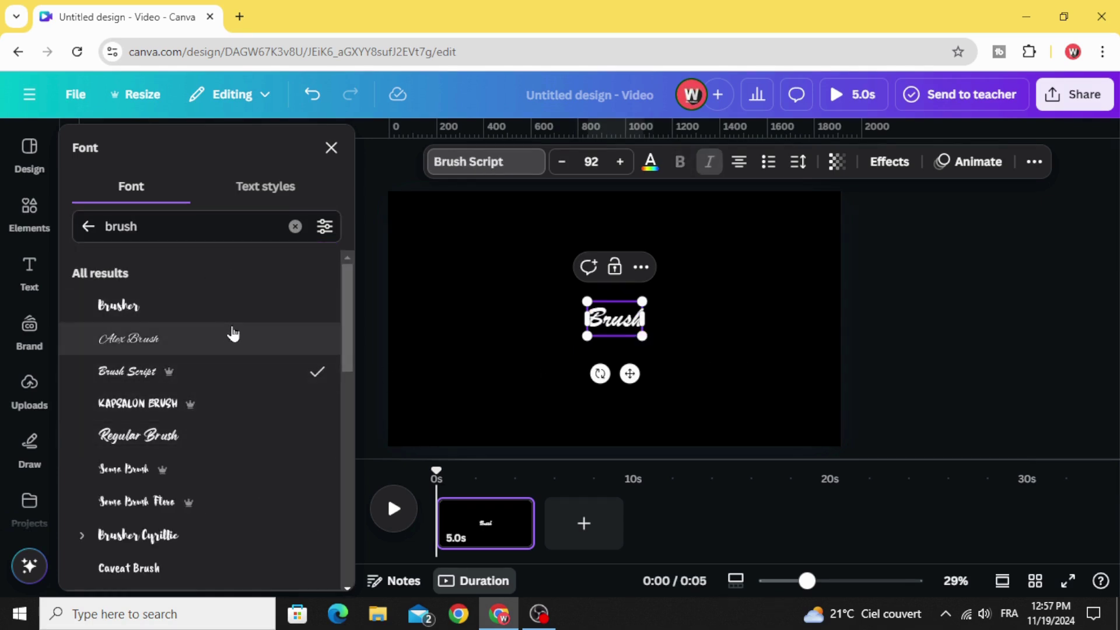
left_click(272, 437)
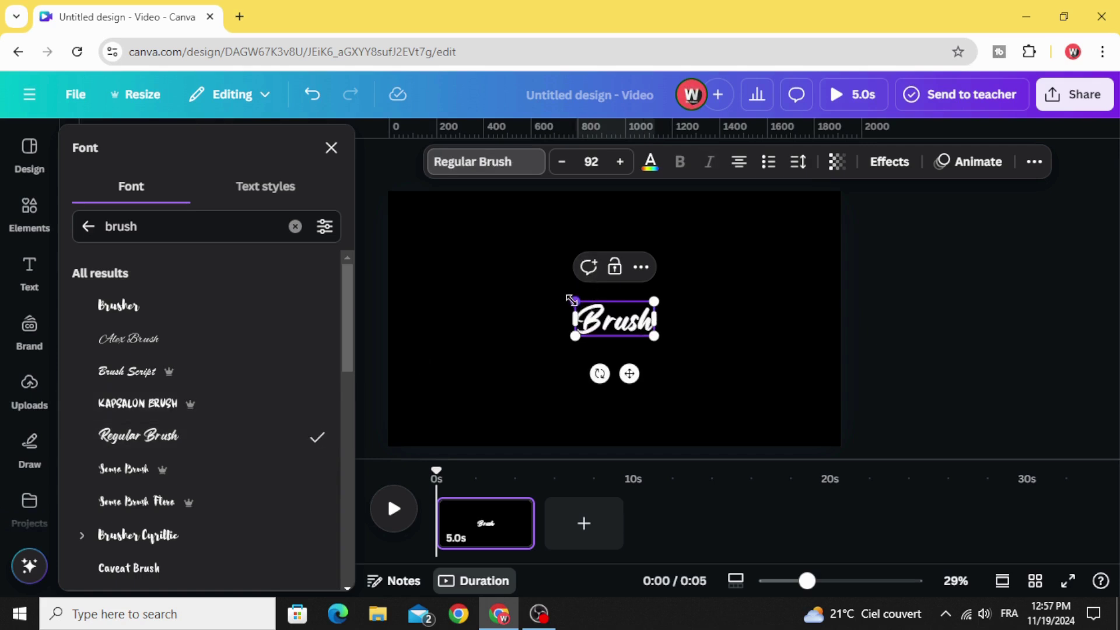
Step: Enlarge the Brush heading to fill most of the page and centre it
left_click_drag(574, 301, 407, 228)
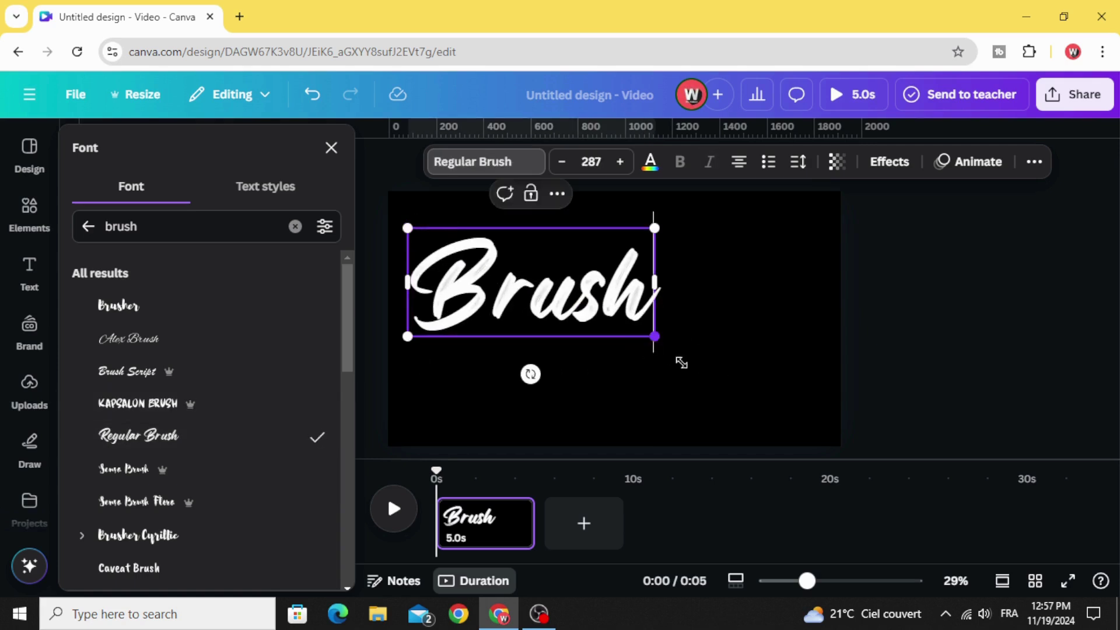
left_click_drag(646, 344, 770, 412)
left_click(1008, 329)
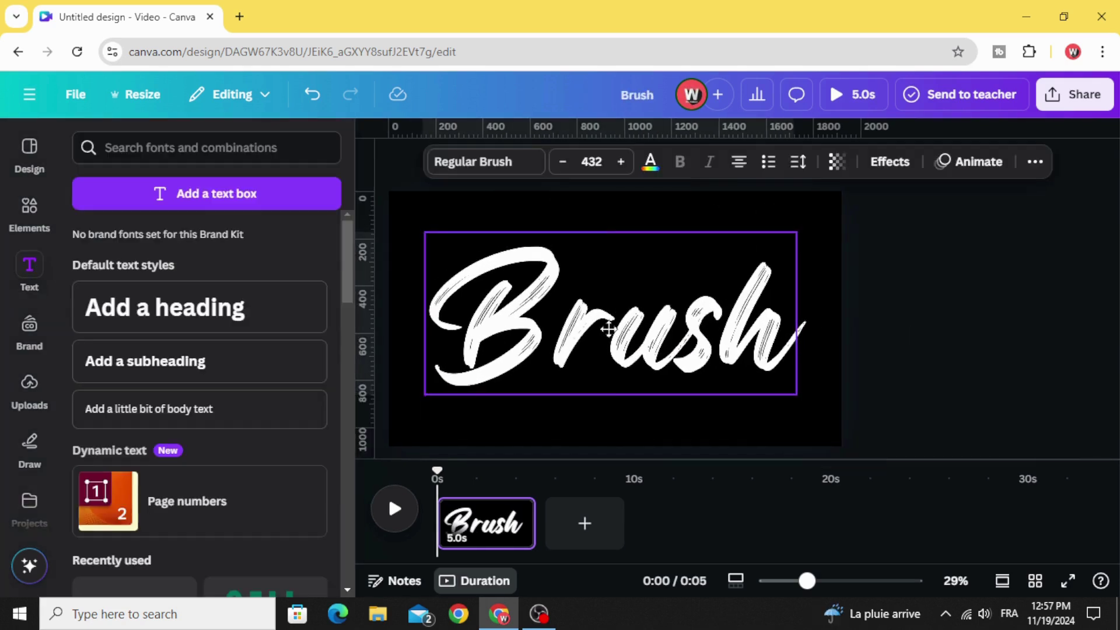
left_click_drag(593, 330, 615, 335)
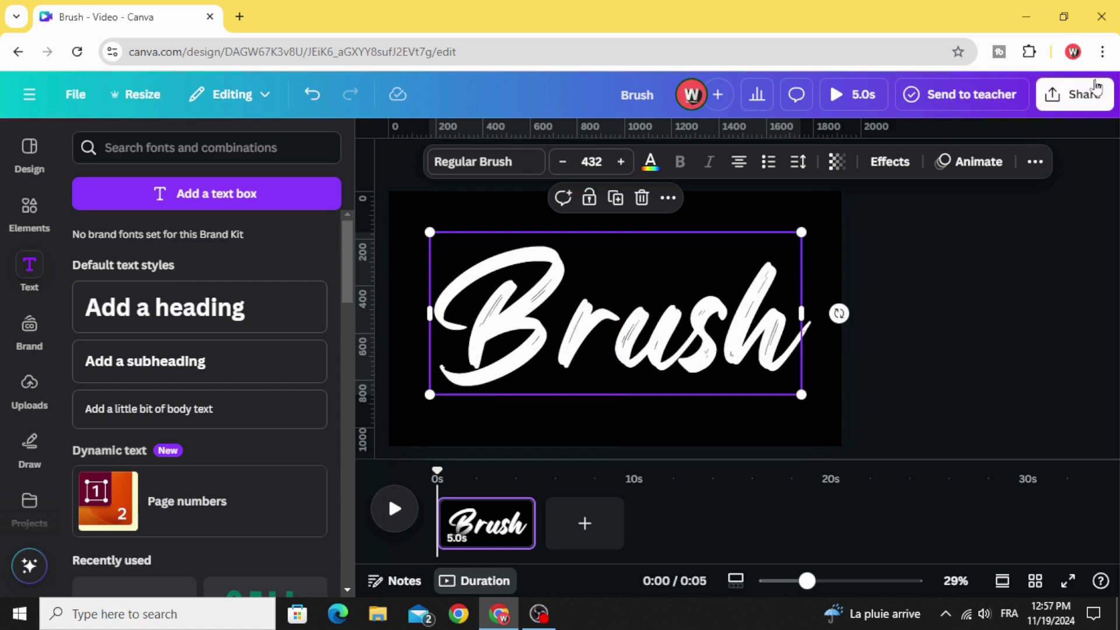
Step: Export the solid Brush page as a PNG with a transparent background
left_click(1077, 94)
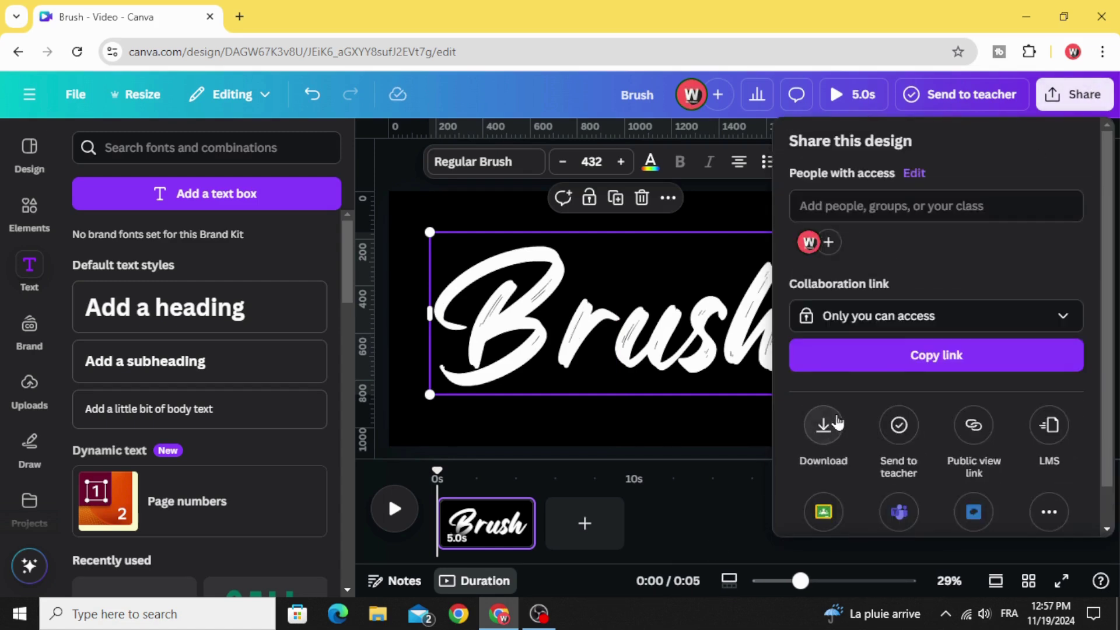
left_click(836, 423)
left_click(967, 210)
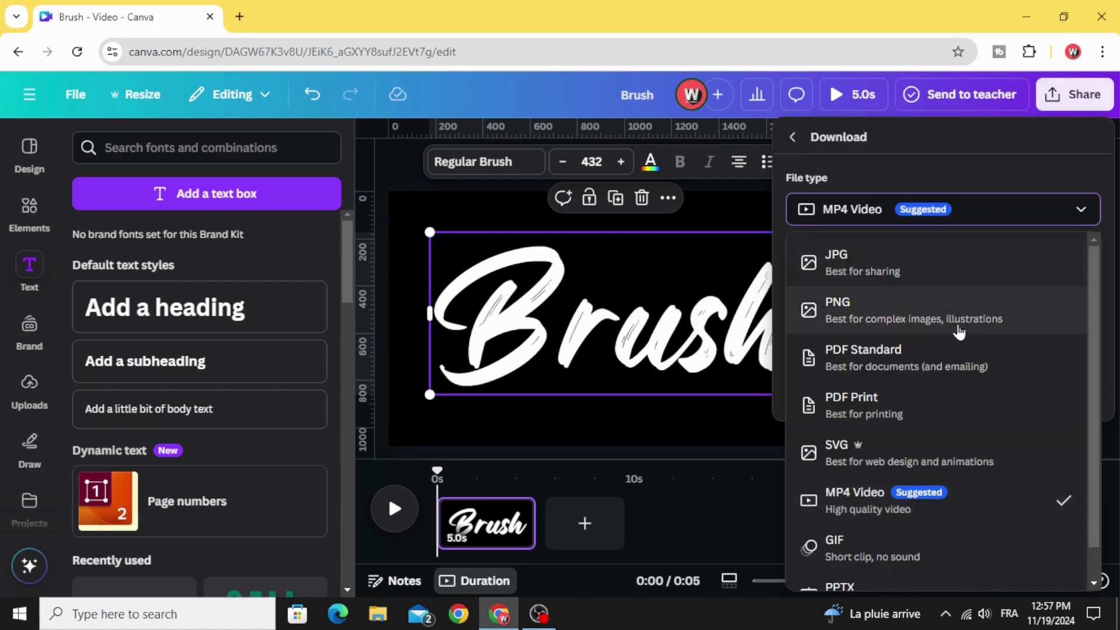
left_click(862, 311)
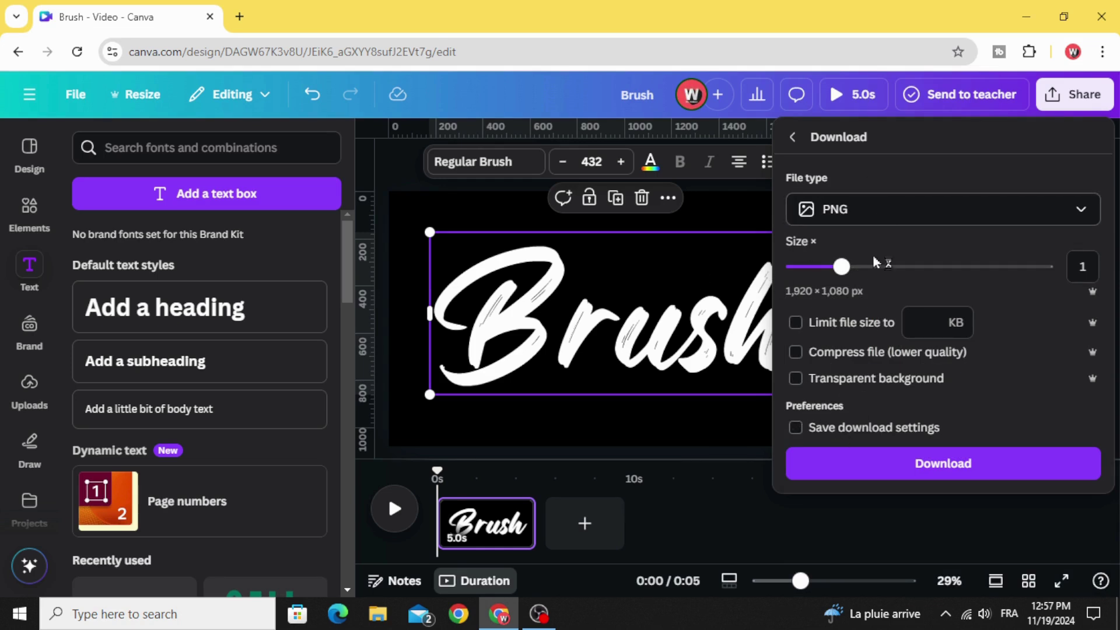
left_click(795, 379)
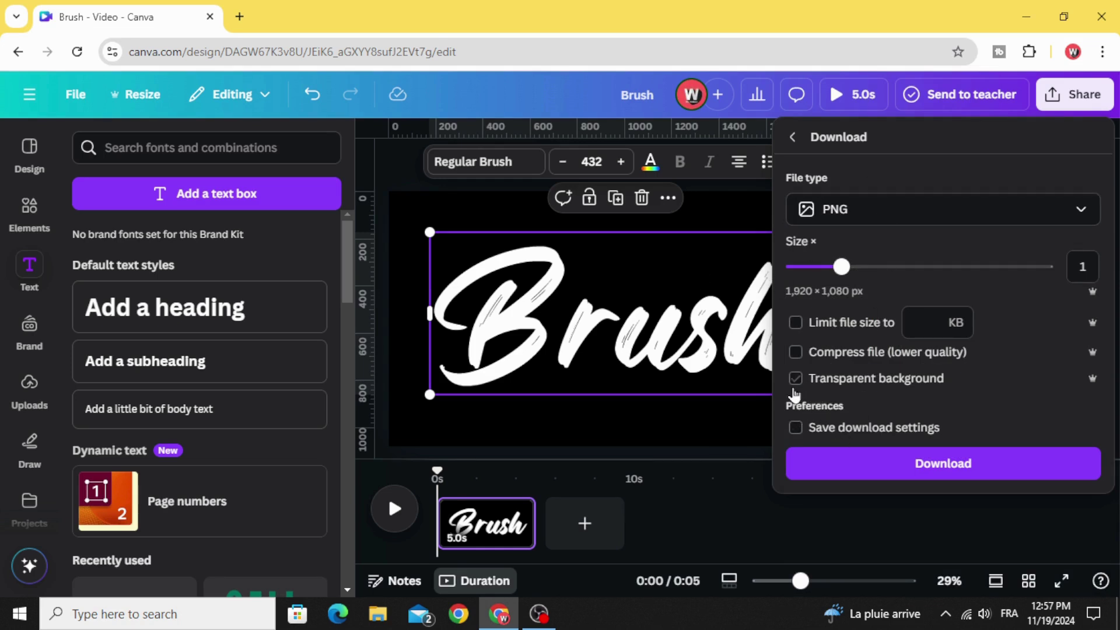
left_click(988, 470)
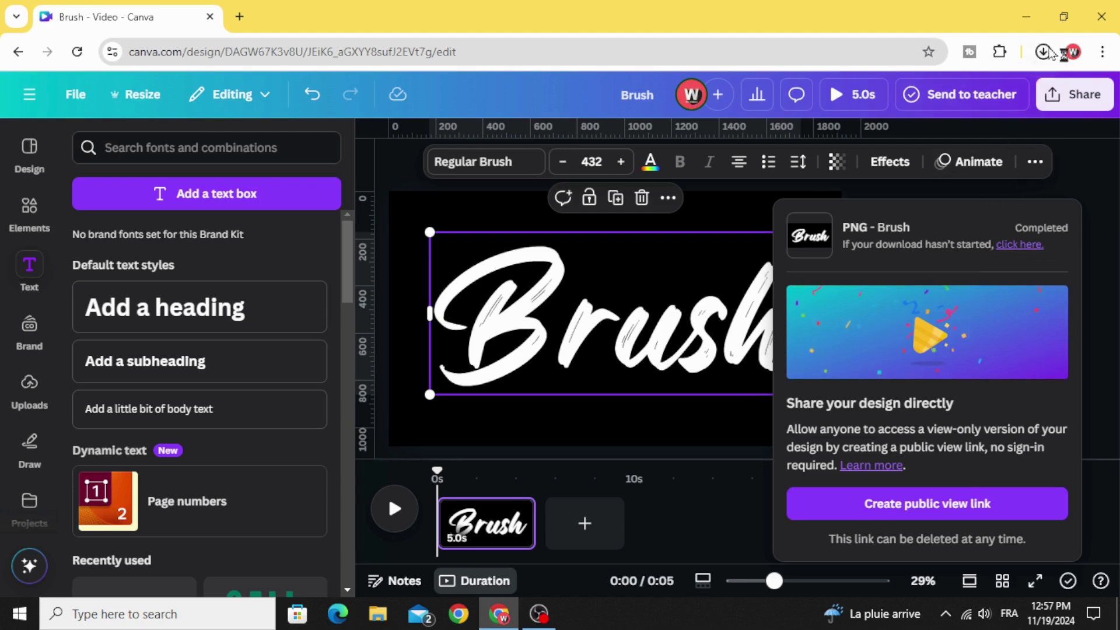
Step: Upload the solid Brush PNG, then make the heading Hollow with thickness 1
left_click(1044, 52)
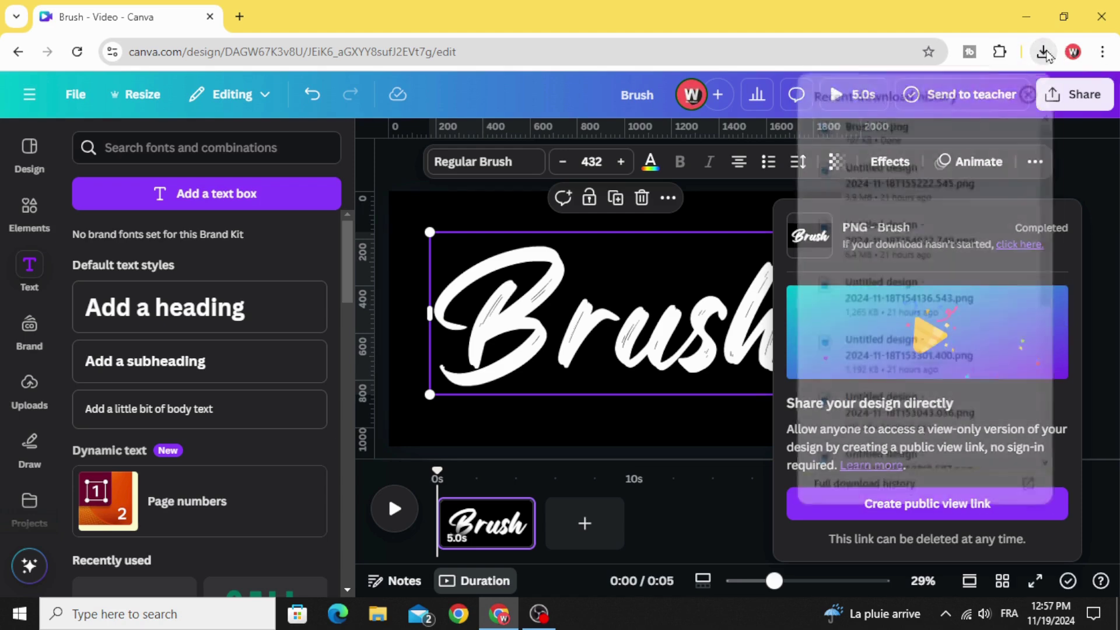
mouse_move(722, 160)
left_mouse_down()
mouse_move(59, 404)
mouse_move(30, 392)
left_mouse_up()
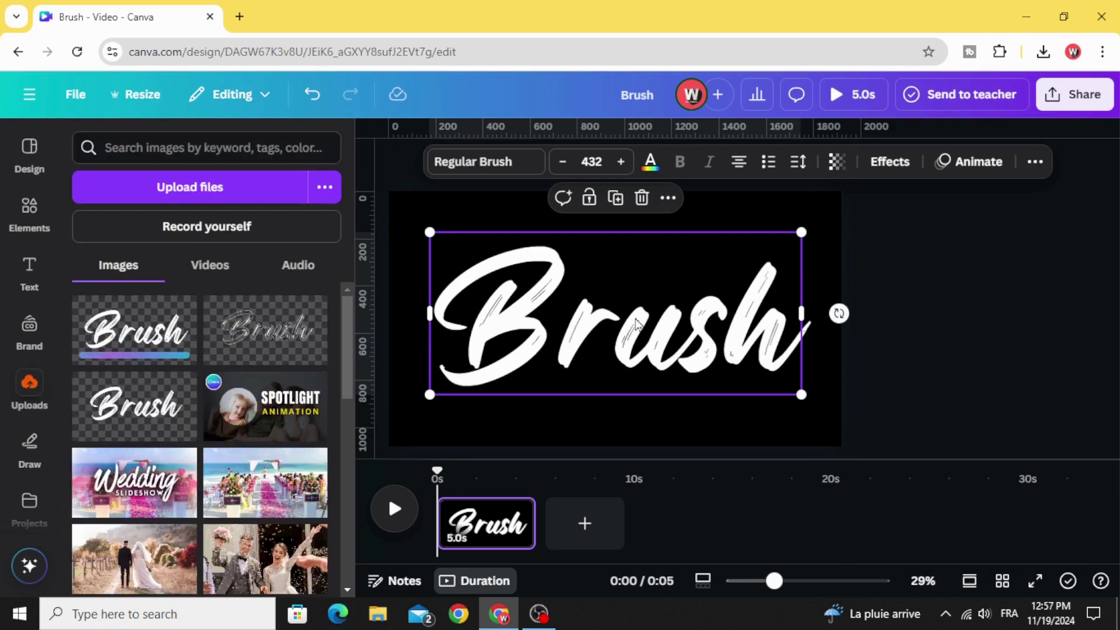
left_click(889, 164)
left_click(116, 357)
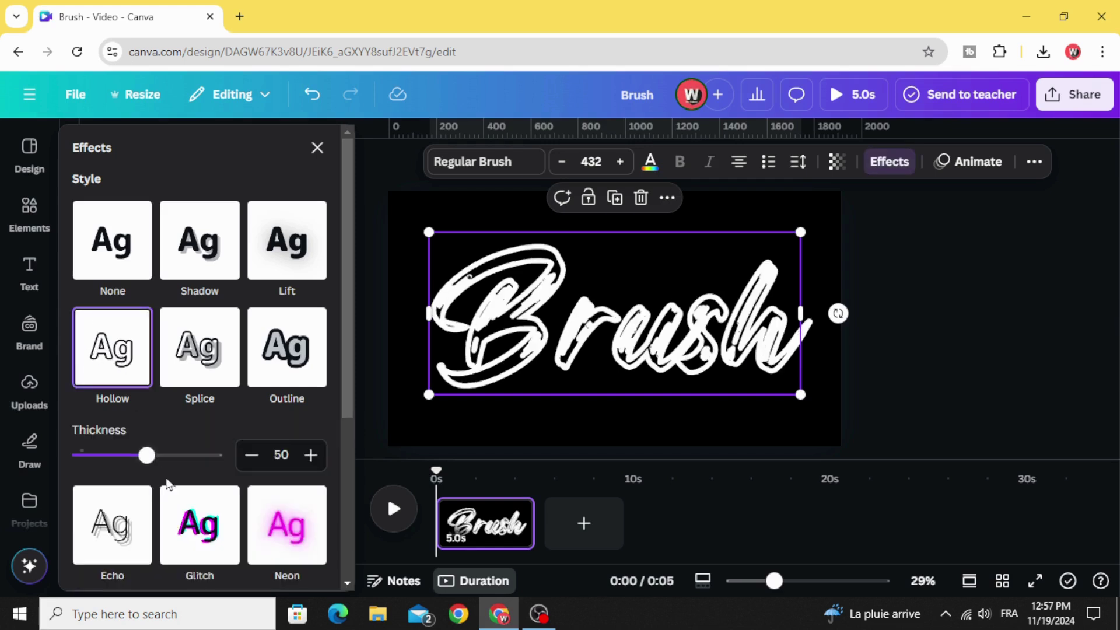
left_click_drag(149, 460, 27, 464)
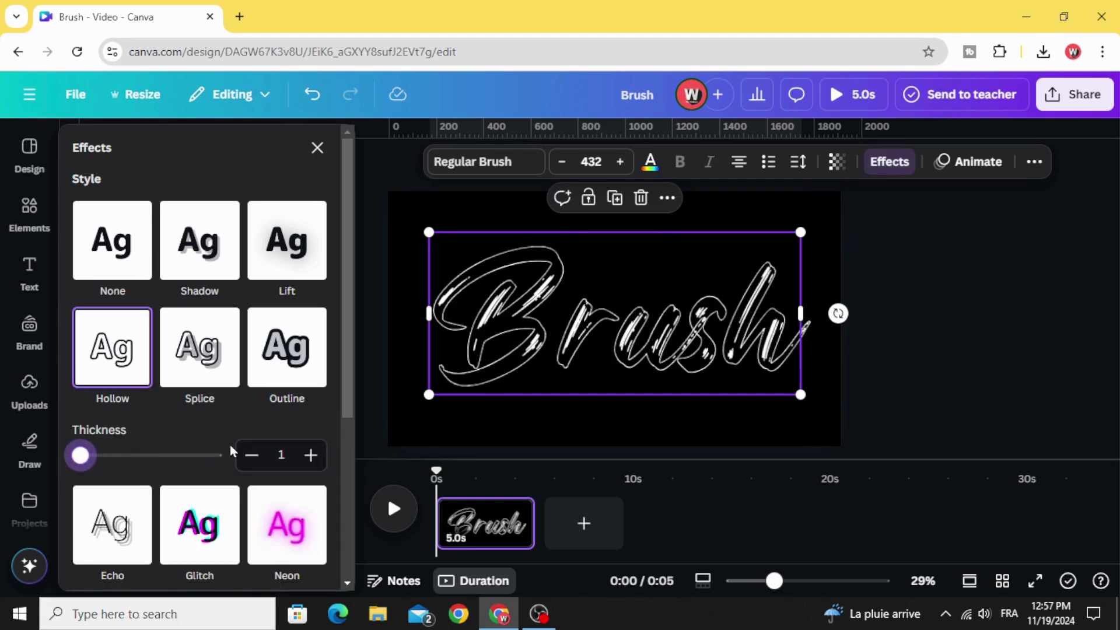
Step: Export the hollow-outline Brush page as a transparent-background PNG
left_click(1092, 101)
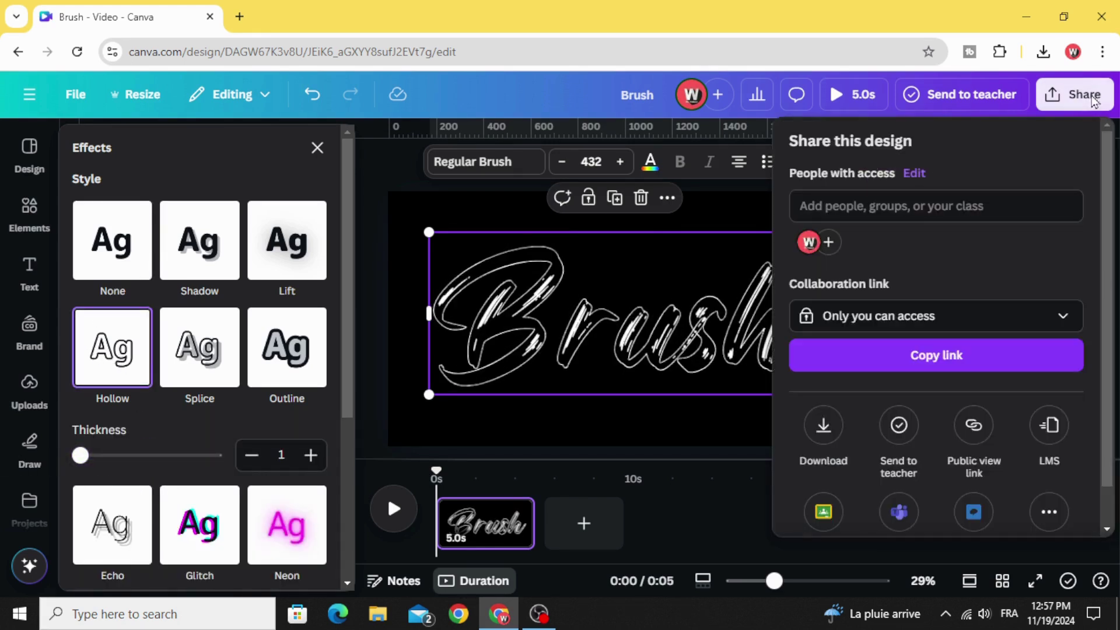
left_click(823, 426)
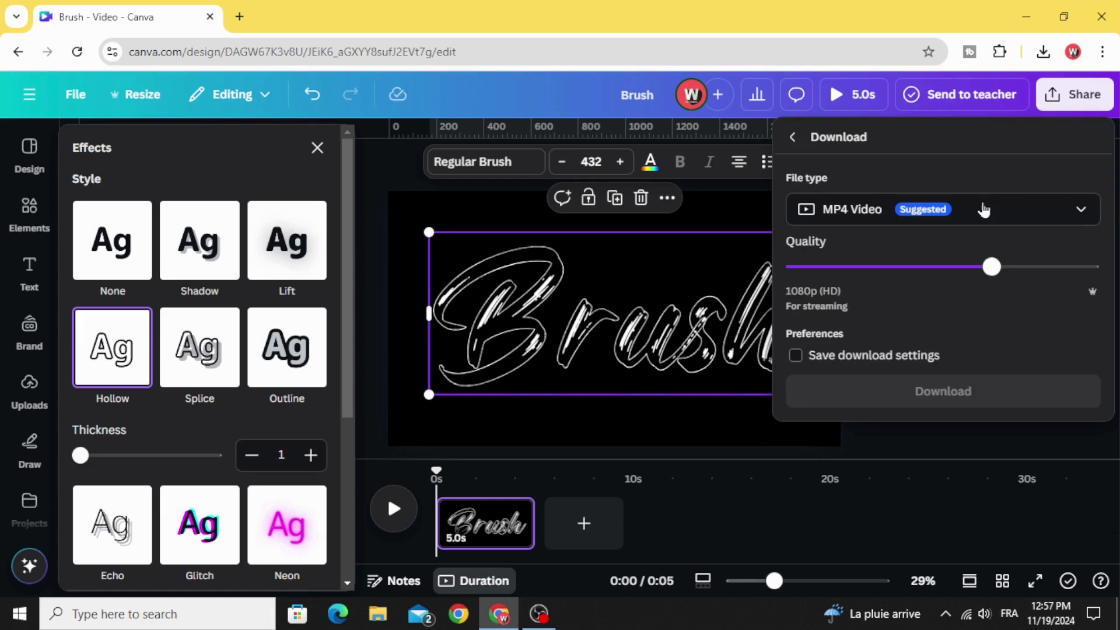
left_click(1045, 210)
left_click(907, 302)
left_click(796, 382)
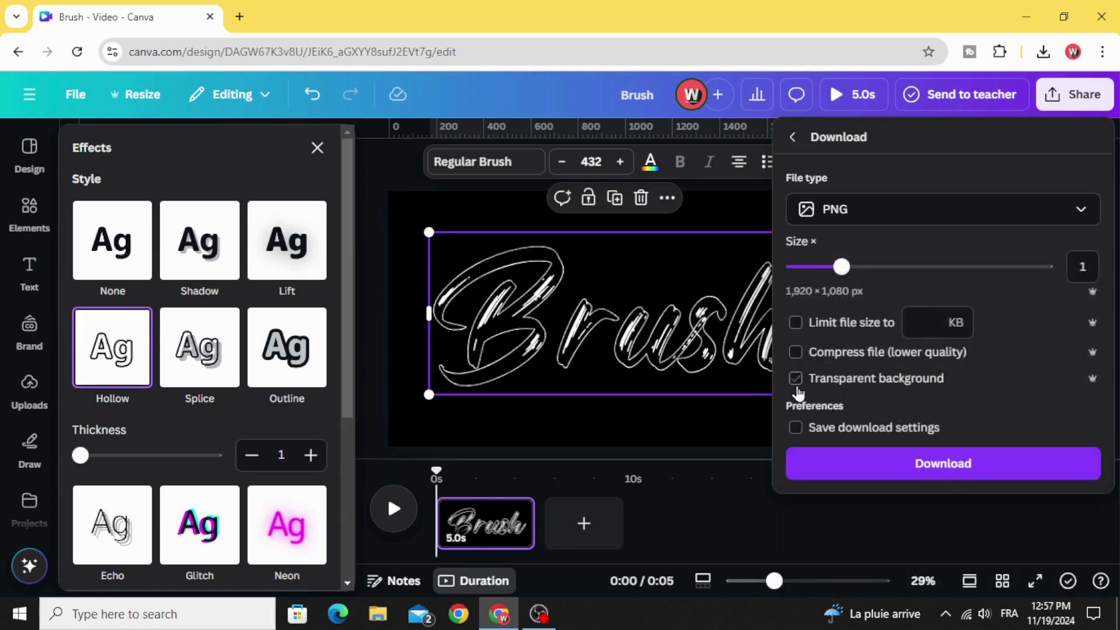
left_click(968, 477)
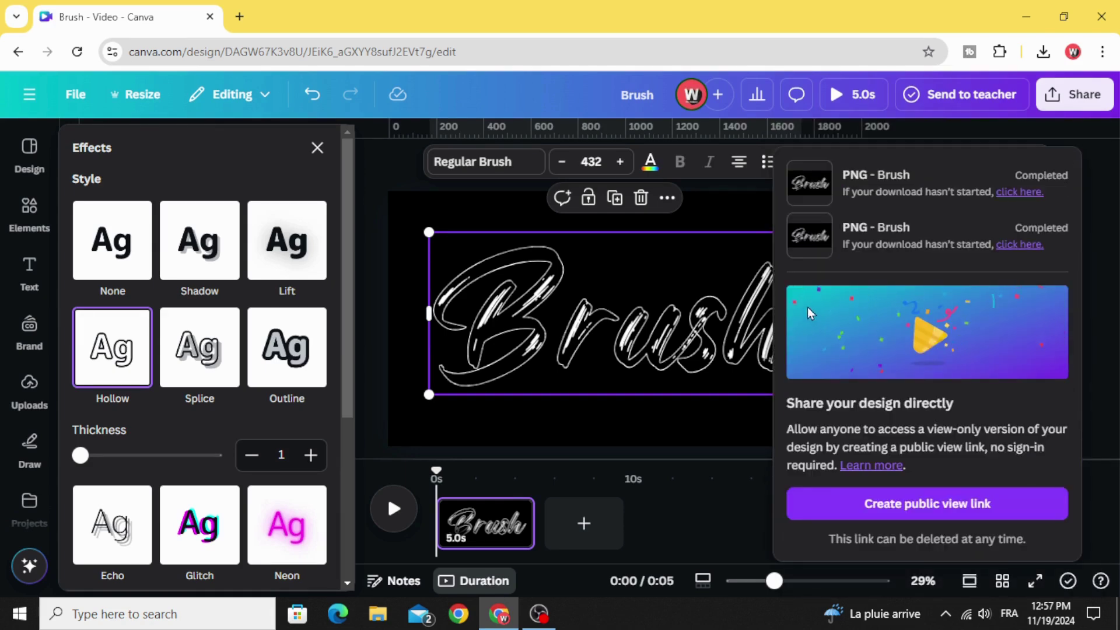
Step: Drag Brush (6).png from Chrome's downloads list into Canva's Uploads
left_click(1043, 52)
left_click_drag(875, 126, 35, 401)
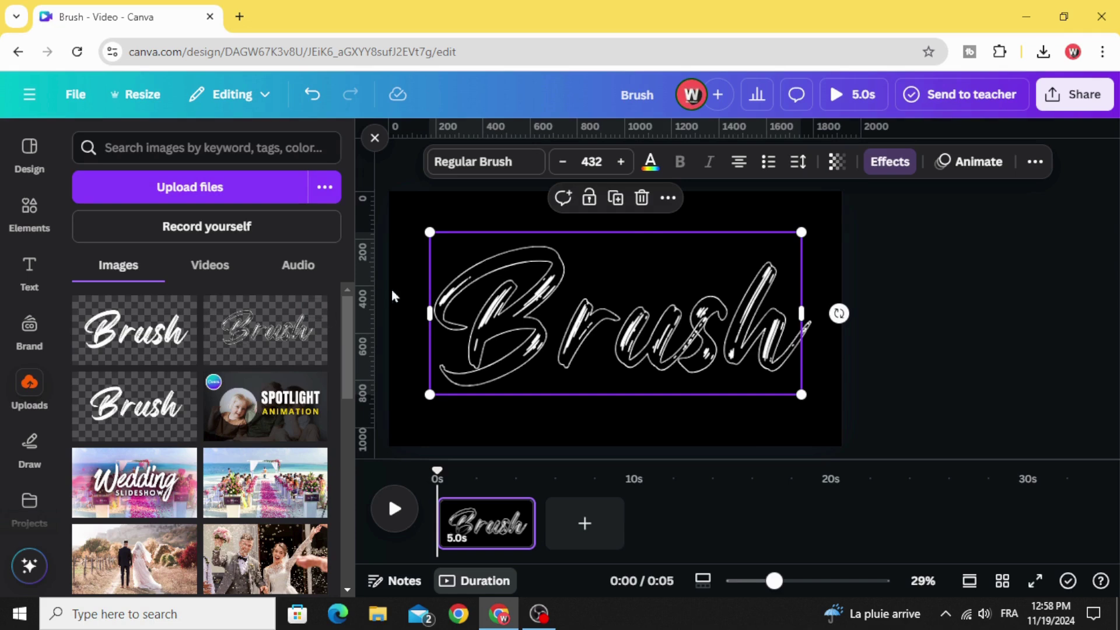
left_click(1043, 51)
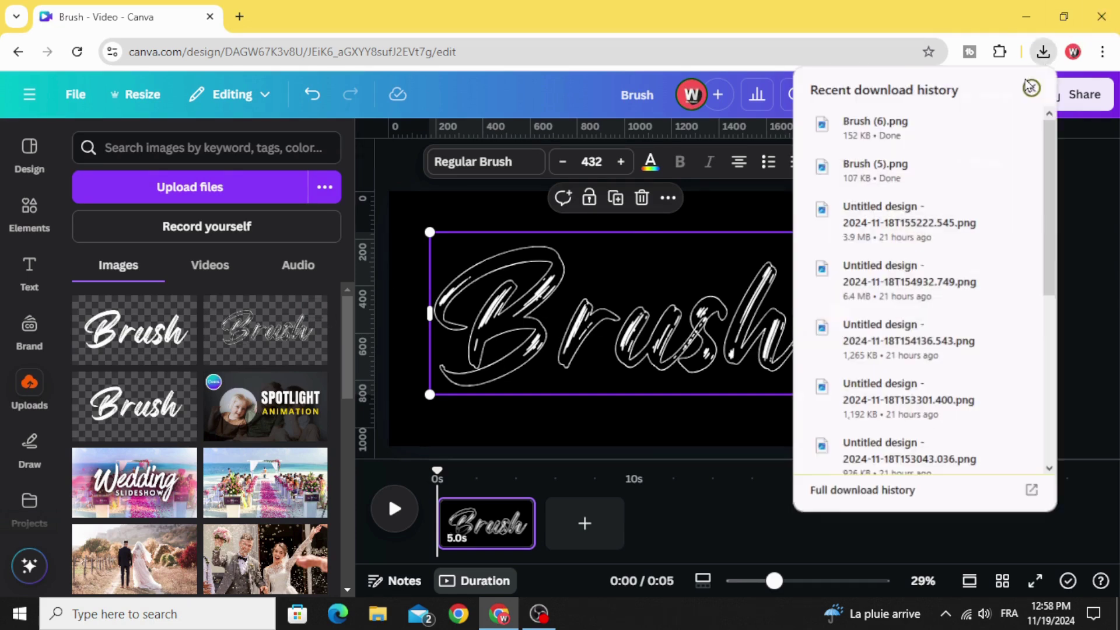
left_click_drag(890, 142, 211, 358)
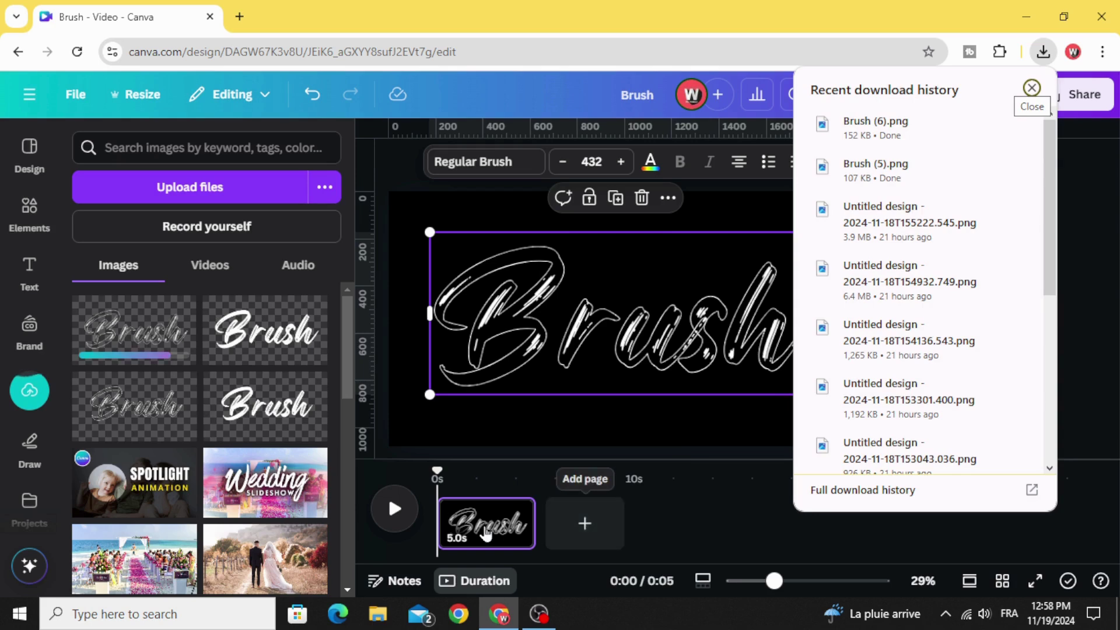
left_click(627, 258)
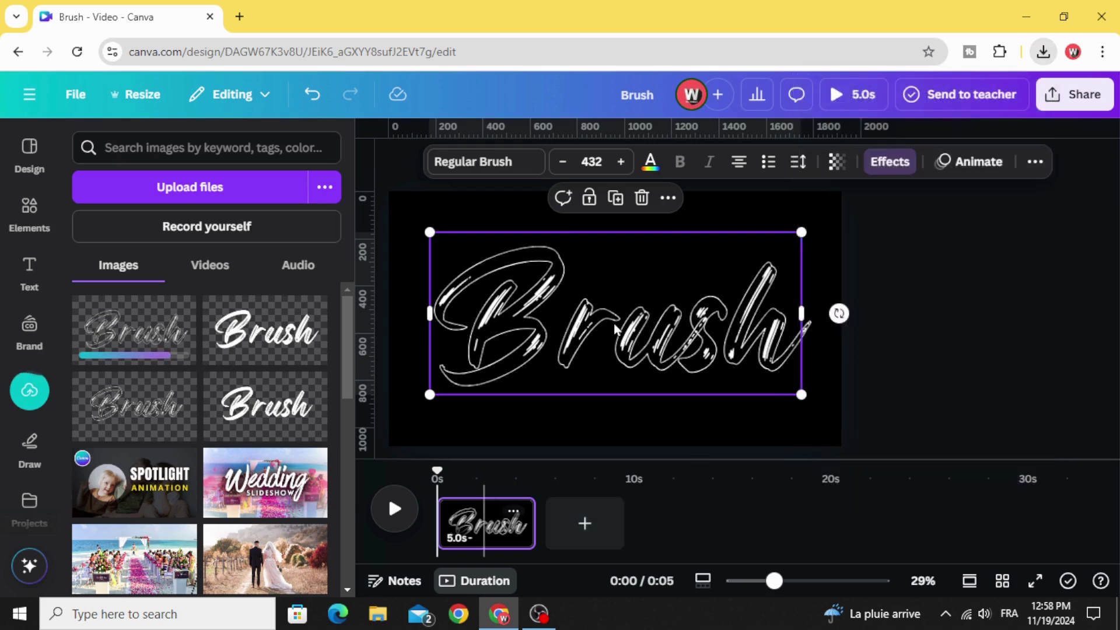
Step: Delete the Brush text and give the page a radial red-orange gradient background
left_click(642, 197)
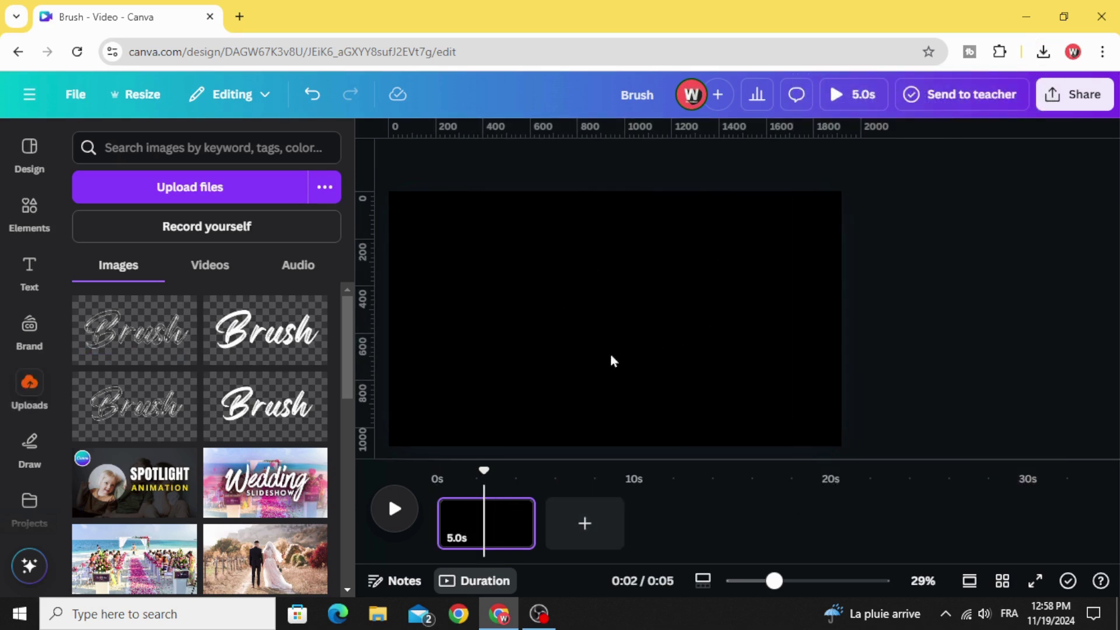
left_click(661, 285)
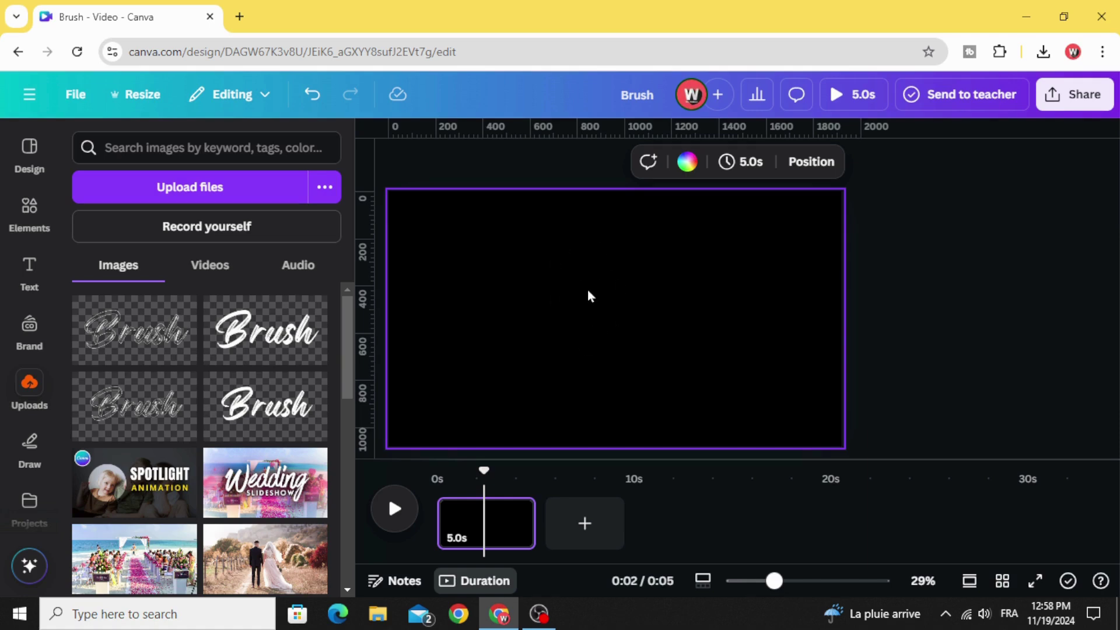
left_click(686, 163)
scroll(102, 543, "down", 2)
left_click(91, 514)
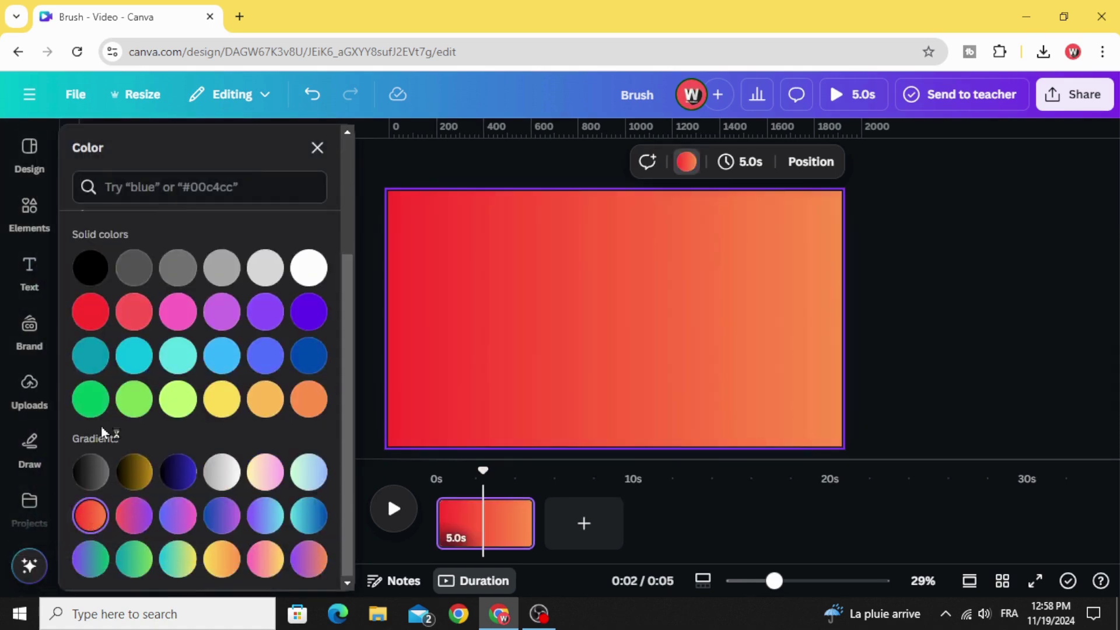
left_click(88, 273)
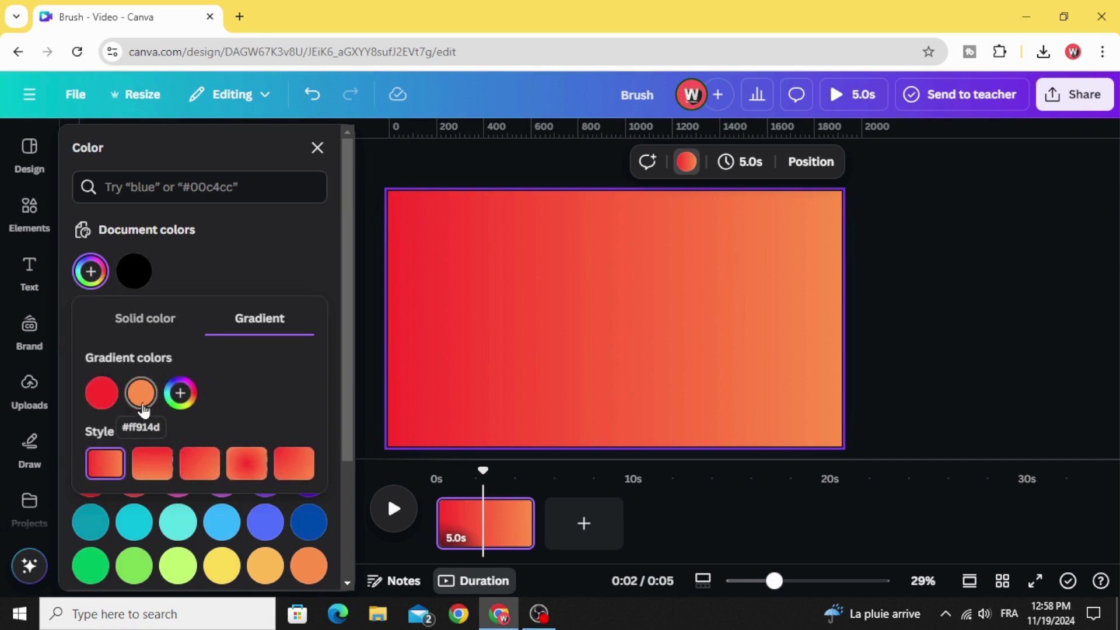
left_click(246, 463)
left_click_drag(102, 396, 141, 395)
Step: Place the hollow Brush upload on the gradient page, enlarged to fill it
left_click(5, 392)
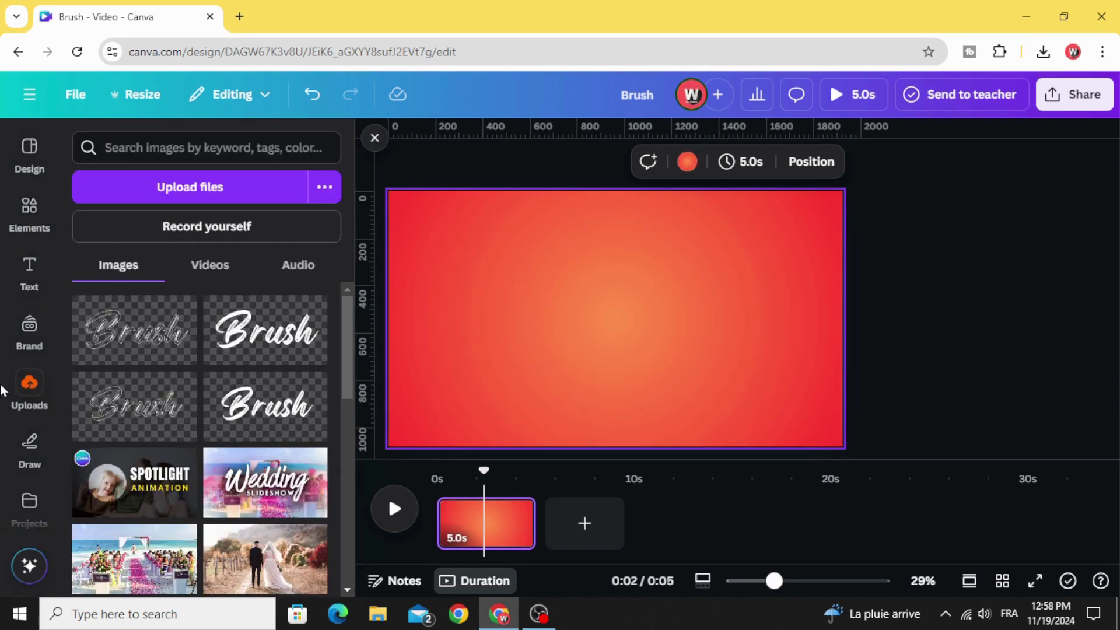
left_click_drag(149, 346, 515, 311)
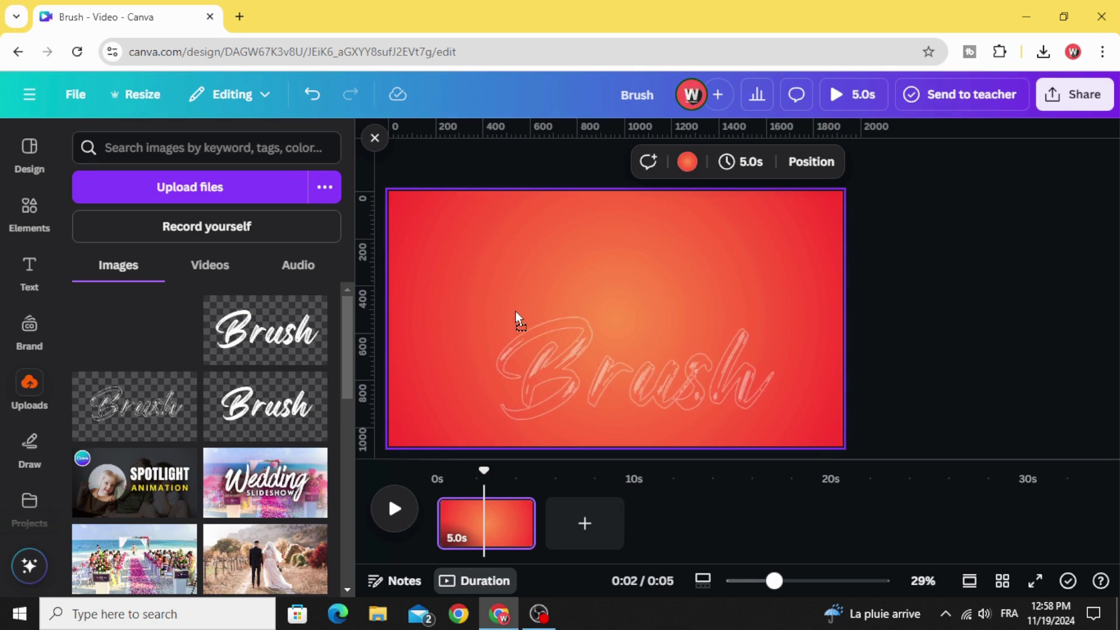
left_click_drag(591, 371, 586, 368)
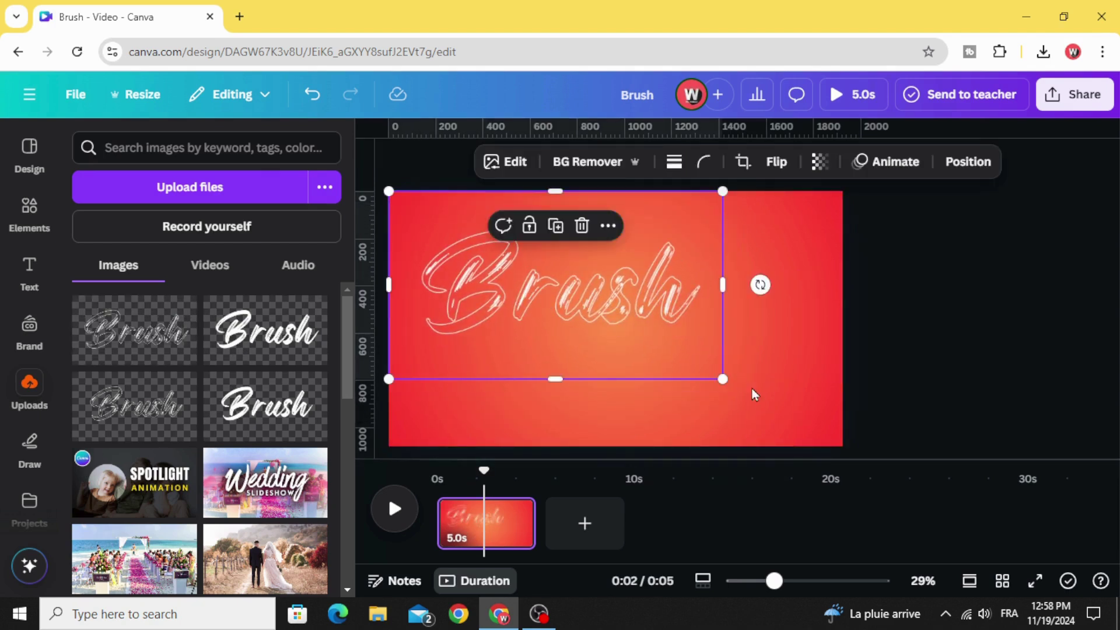
left_click_drag(725, 379, 842, 446)
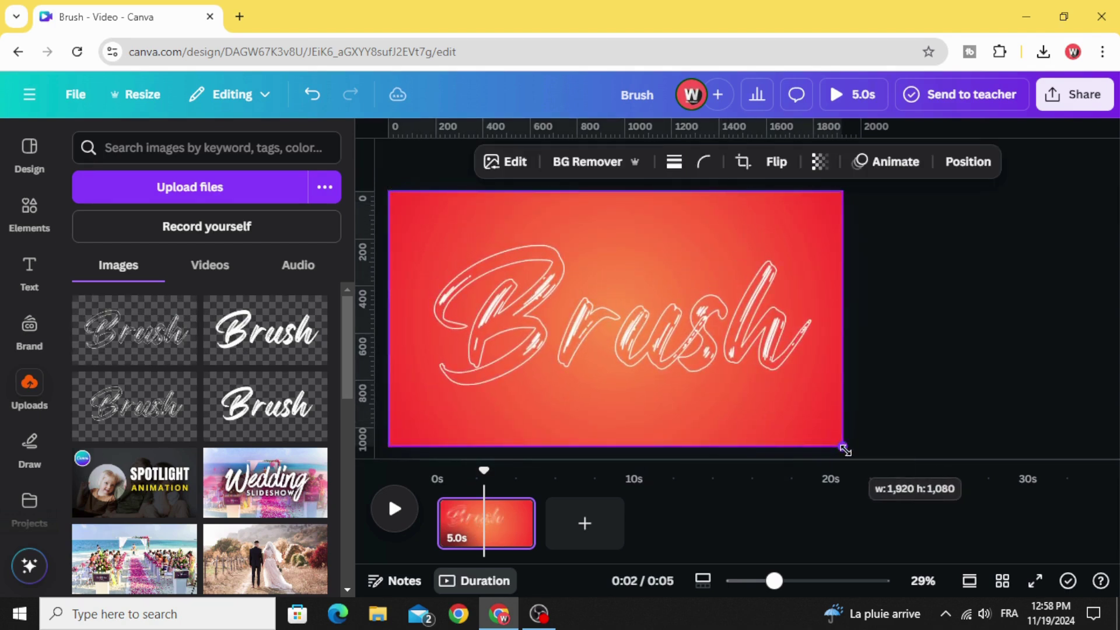
Step: Give the hollow image the Brush animation on both entry and exit
left_click(888, 163)
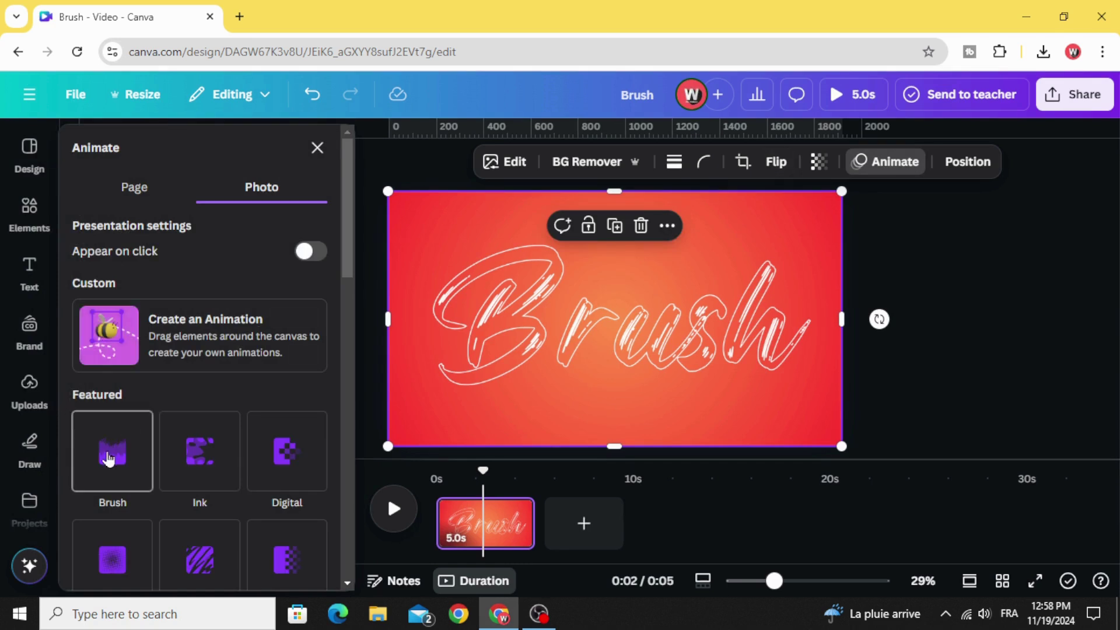
left_click(112, 451)
left_click(90, 374)
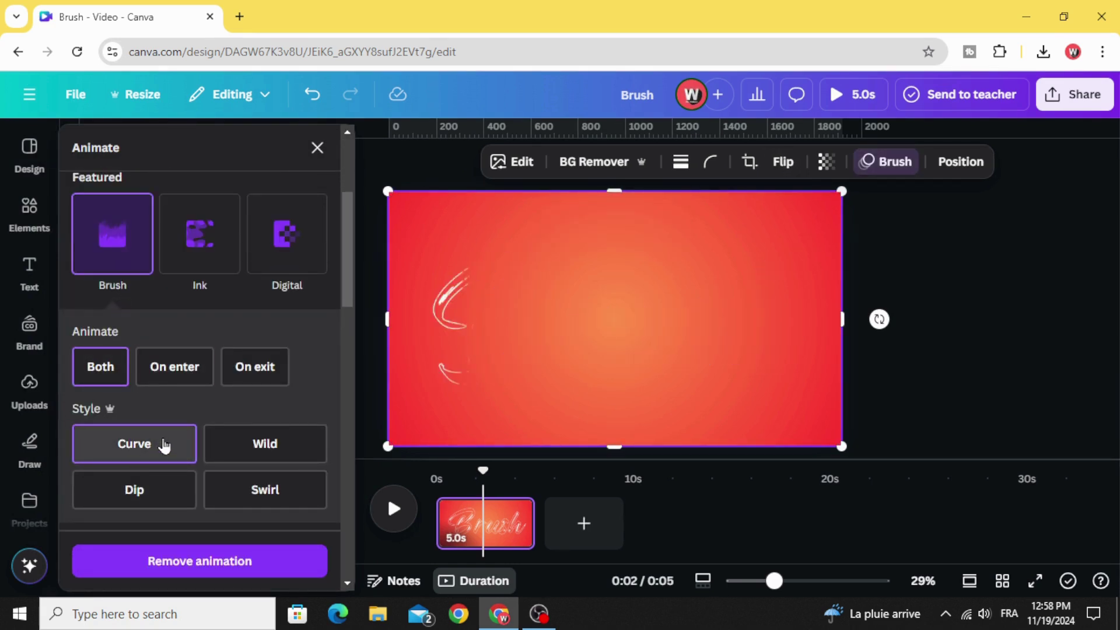
left_click(1041, 315)
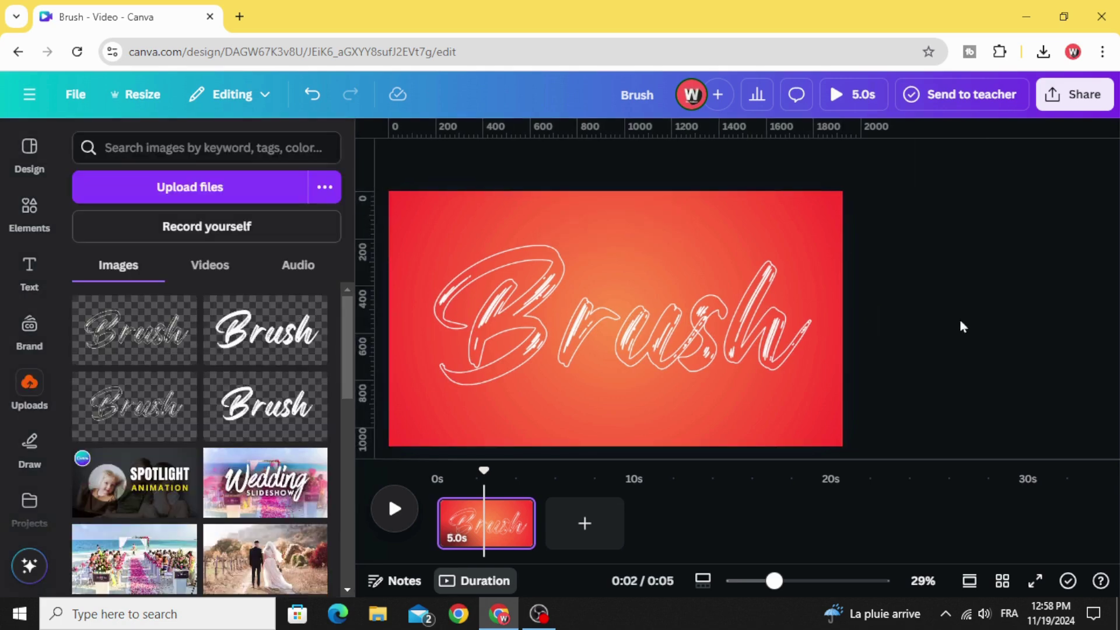
Step: Add the solid Brush upload and stretch it to fill the page
left_click(240, 332)
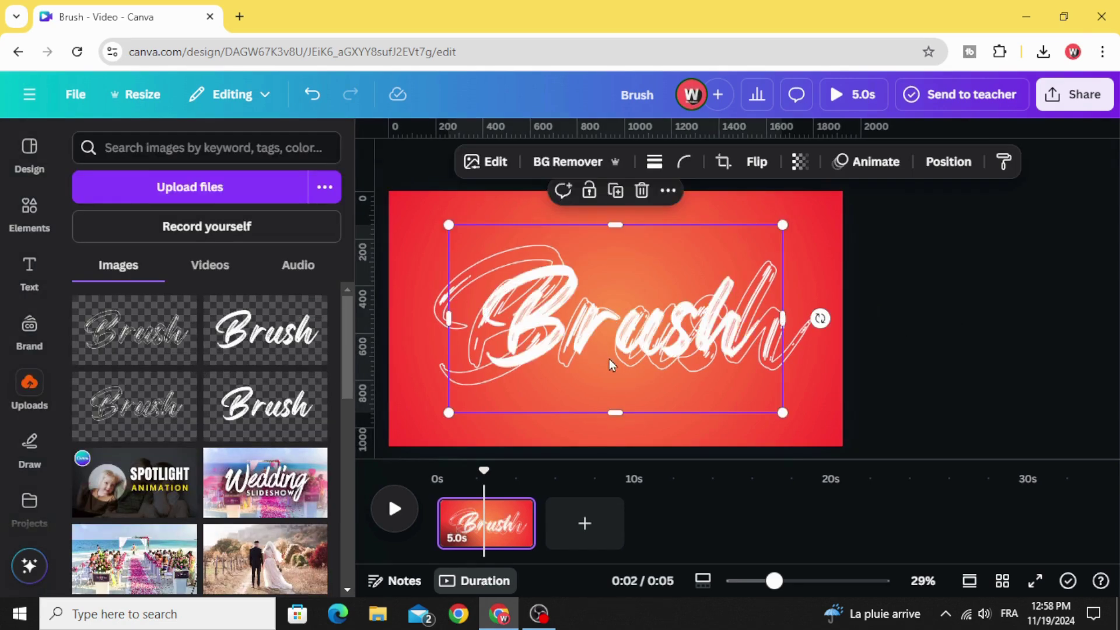
left_click_drag(609, 359, 549, 325)
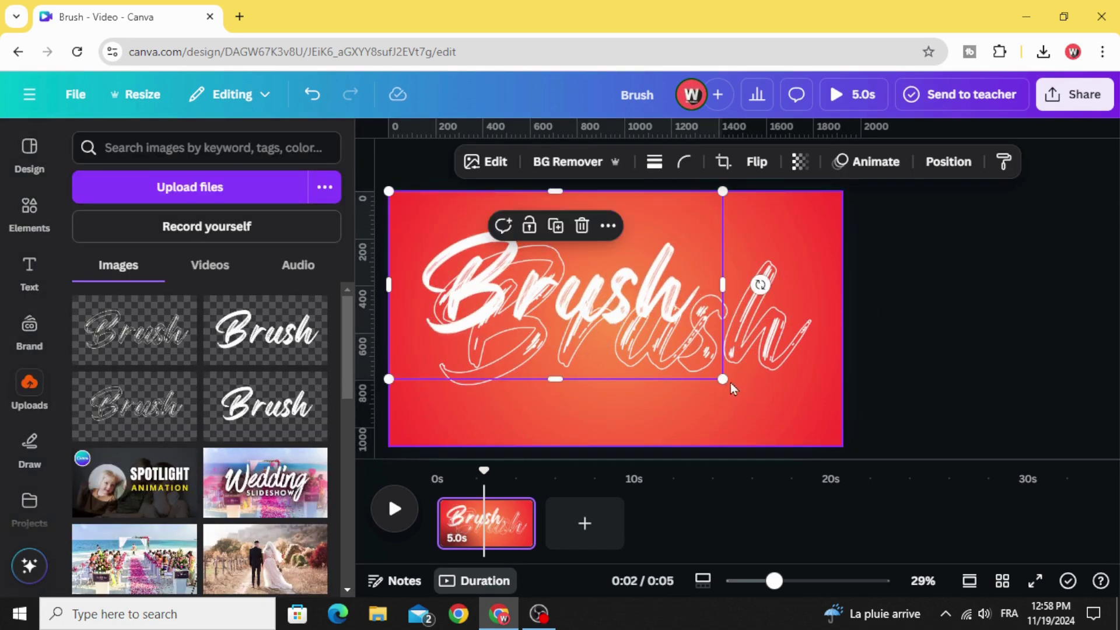
left_click_drag(723, 380, 842, 445)
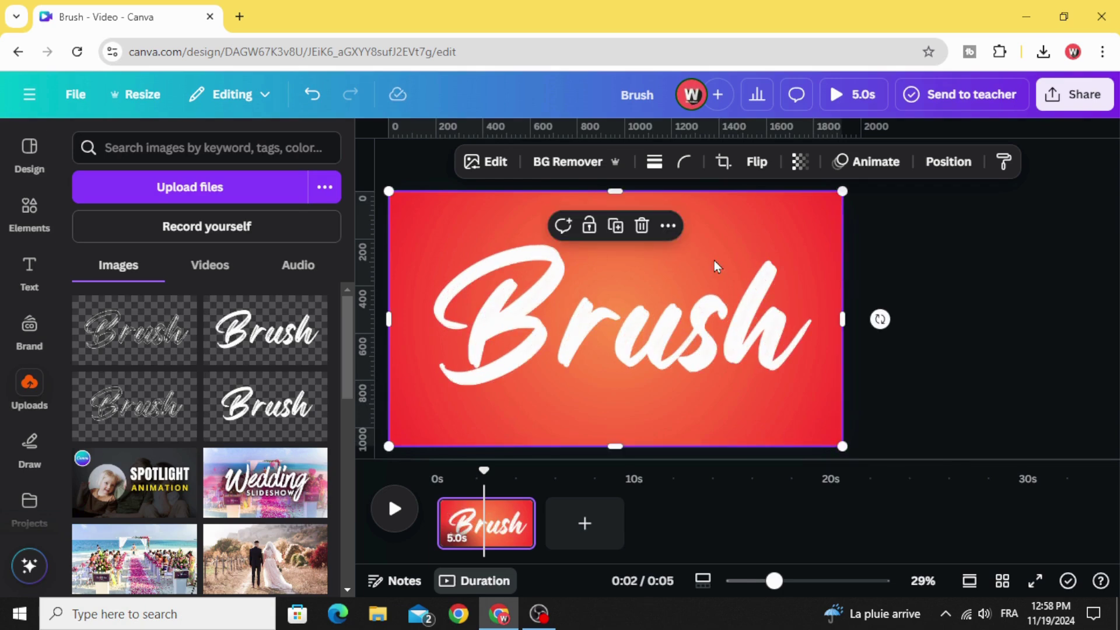
Step: Give the solid image the Brush animation, set to Both and Curve
left_click(876, 162)
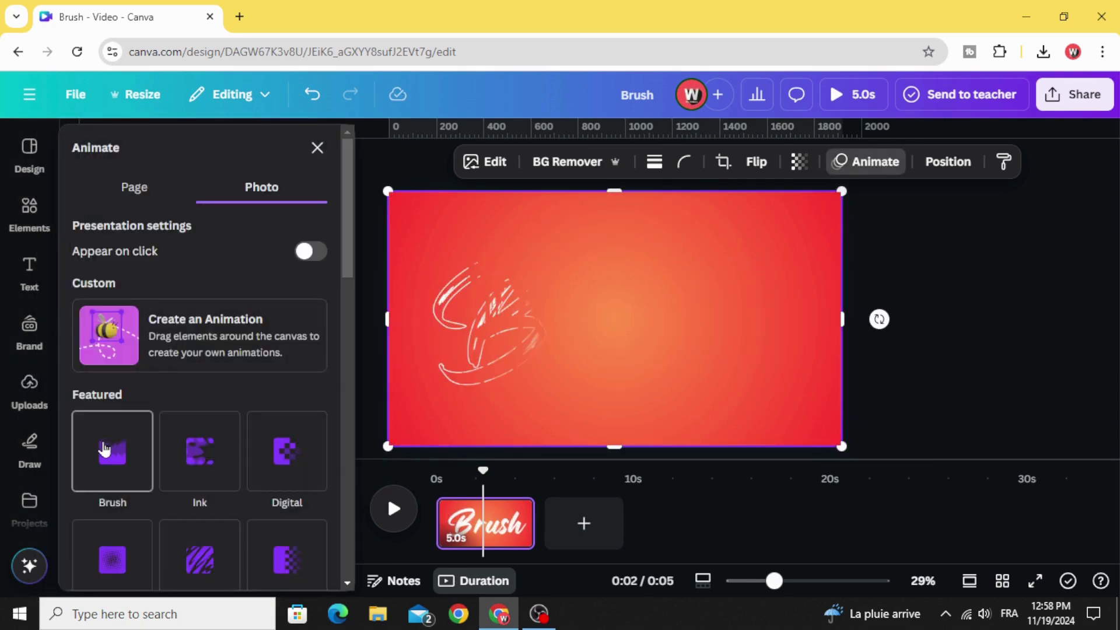
left_click(103, 450)
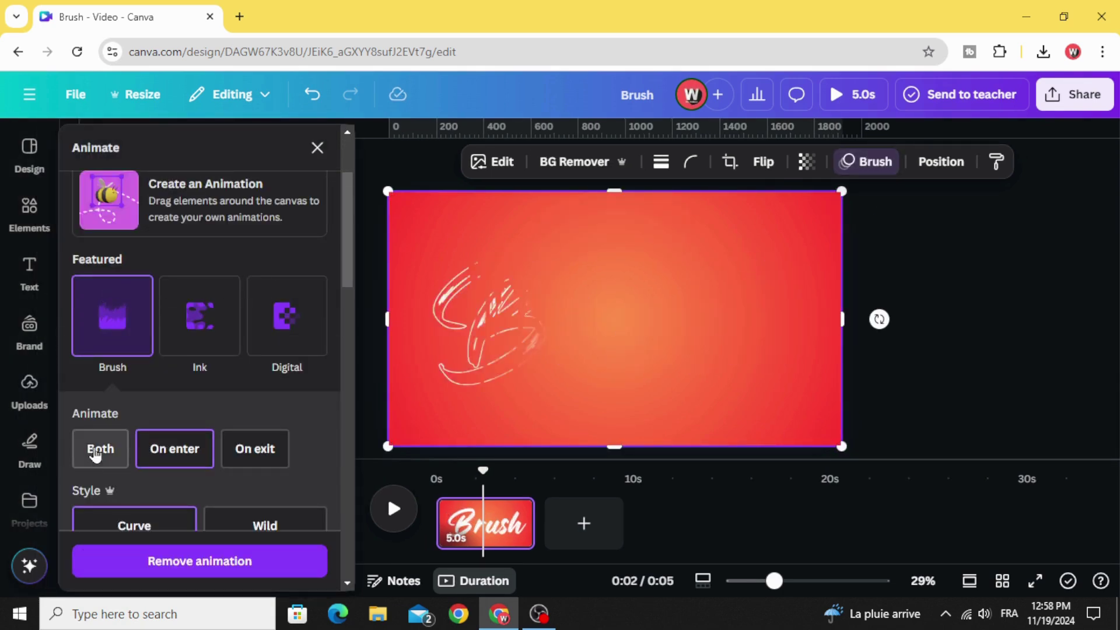
left_click(100, 449)
scroll(135, 420, "down", 1)
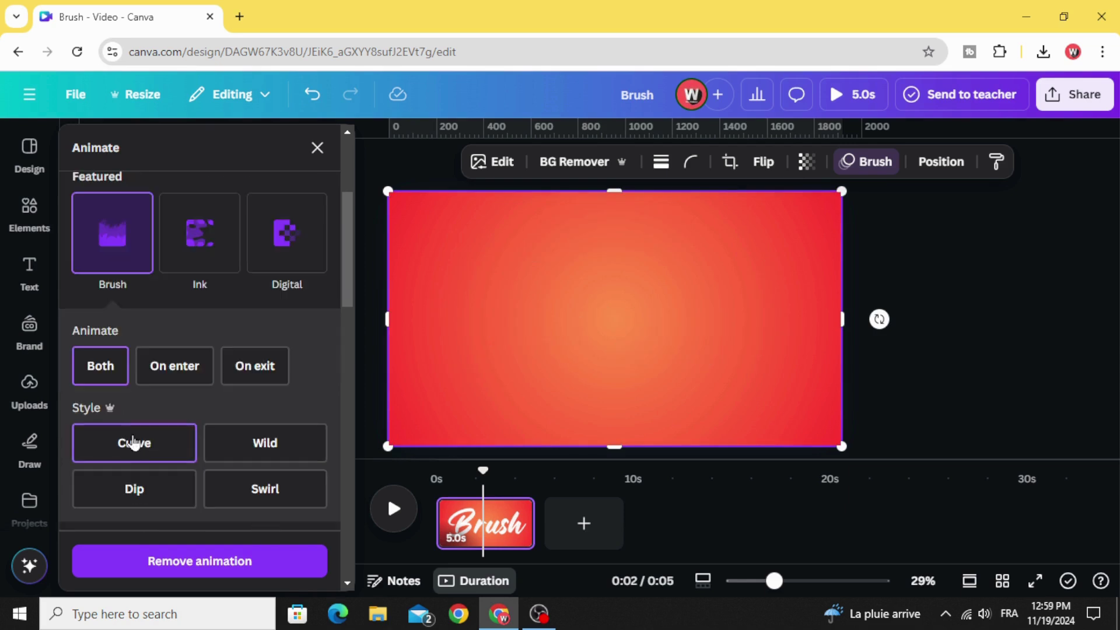
left_click(131, 448)
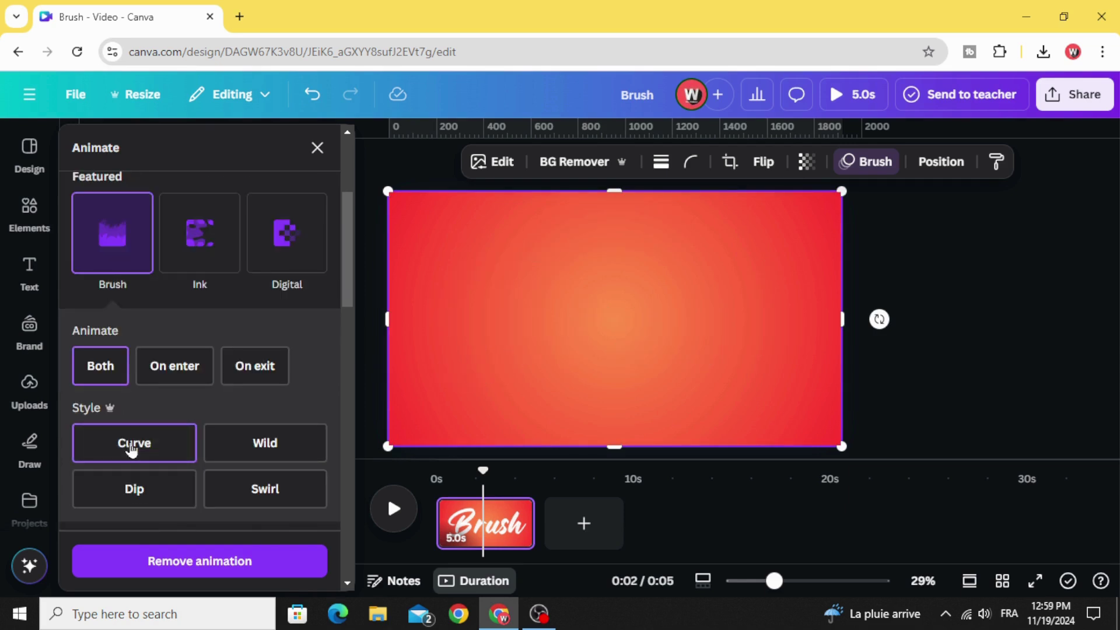
Step: Show the solid image's element timing and trim its start later in the page
right_click(628, 295)
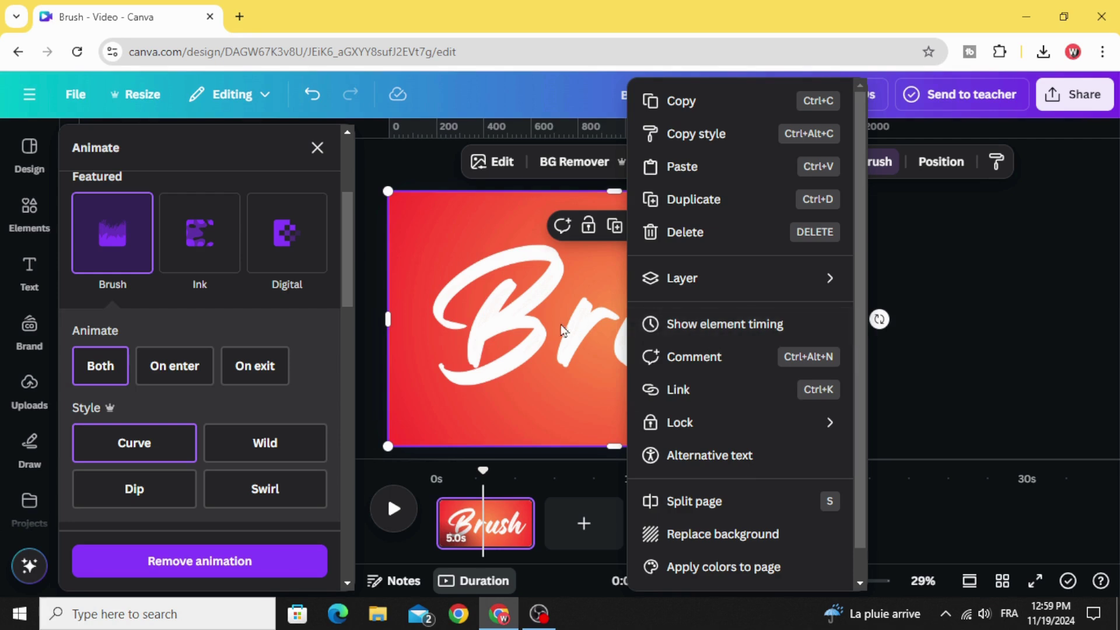
left_click(748, 326)
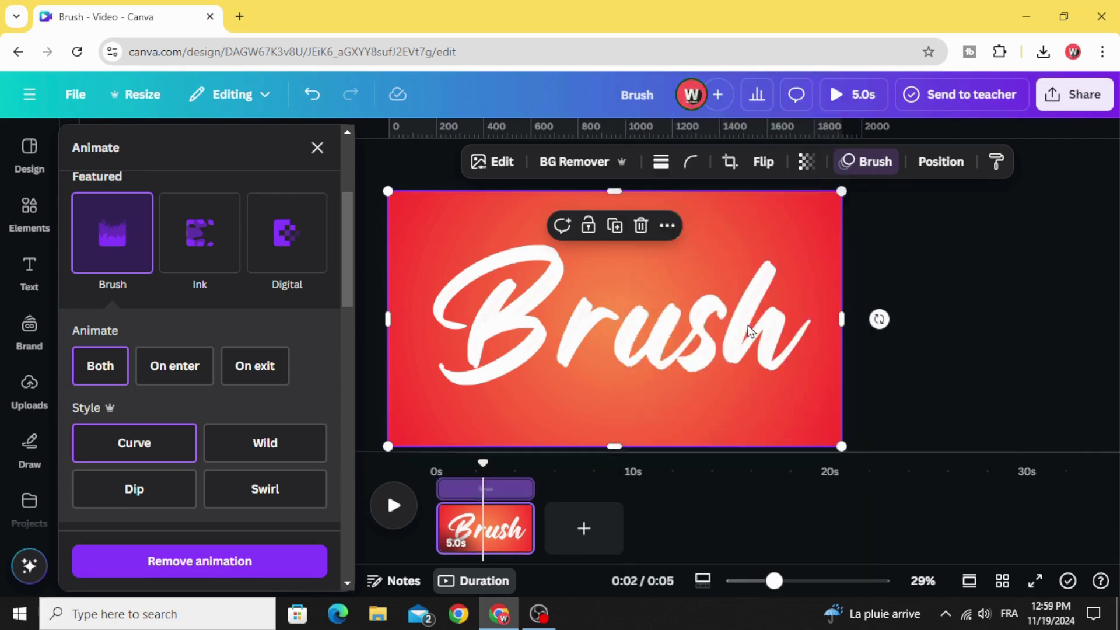
left_click_drag(436, 477, 461, 475)
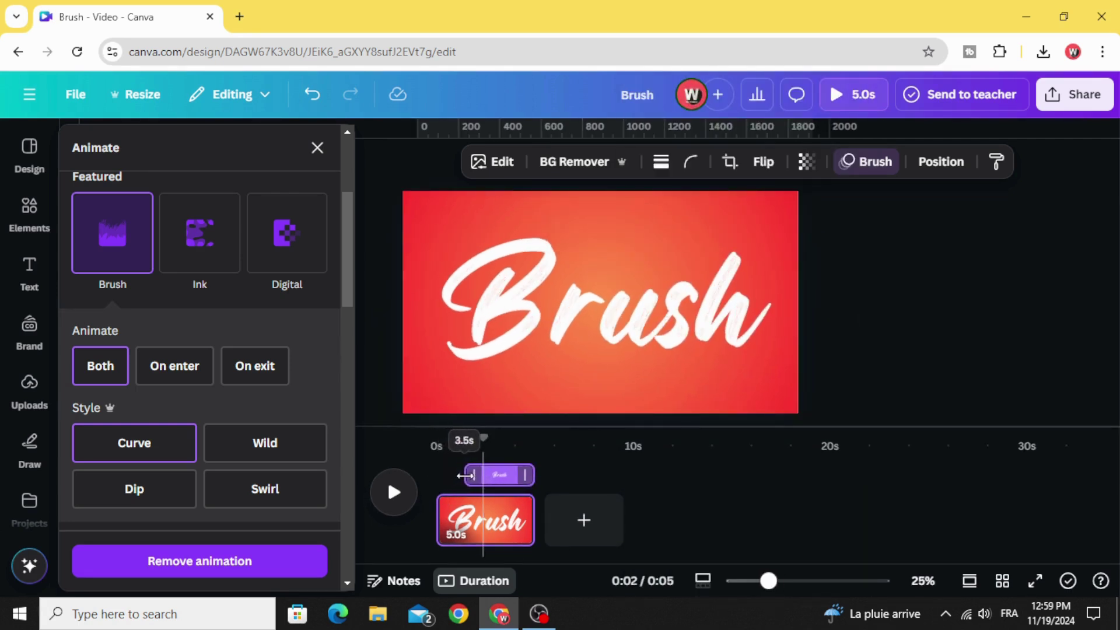
left_click_drag(484, 437, 436, 445)
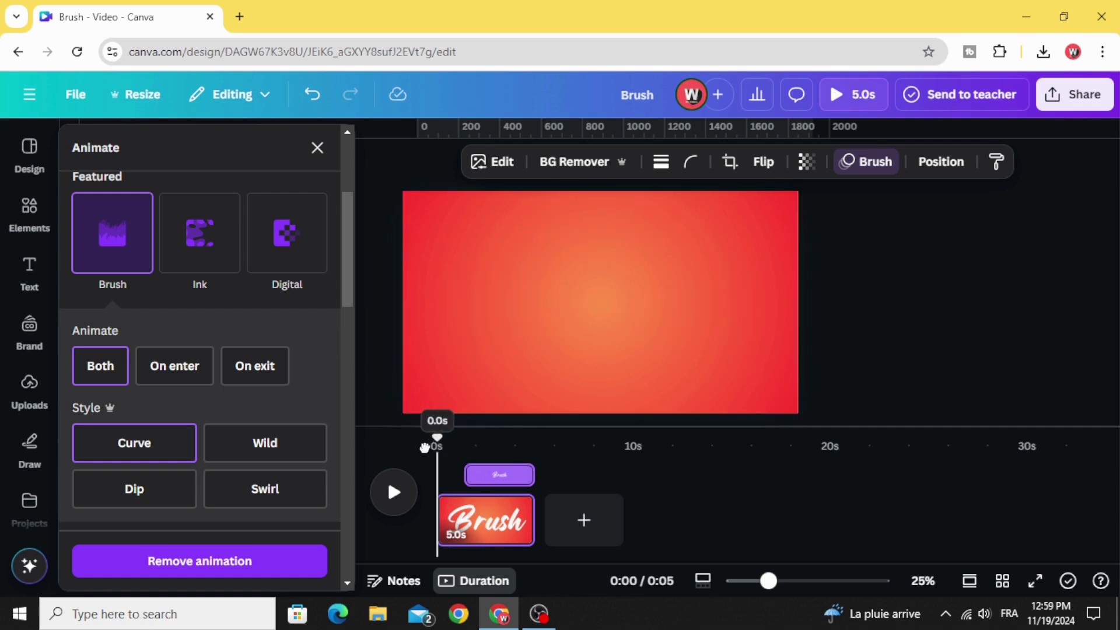